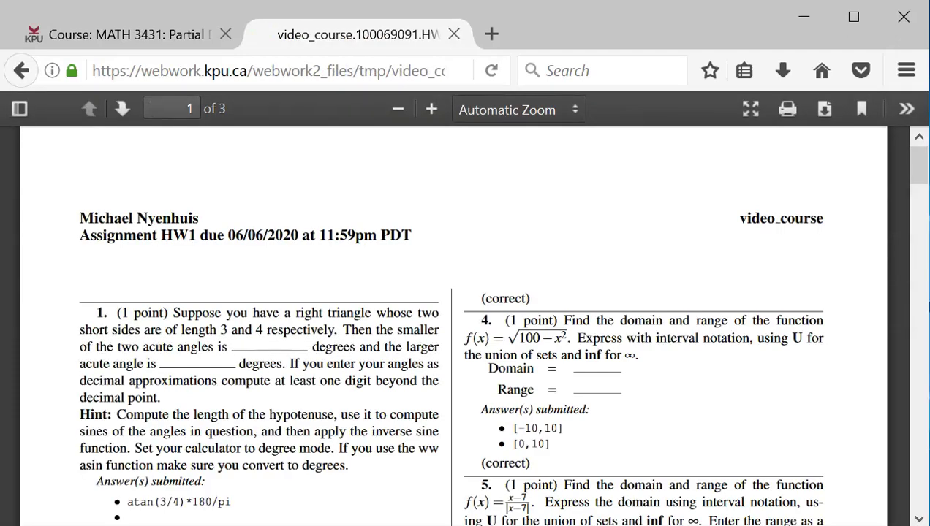
- Open Problem 1 of HW1, change the smaller acute angle's answer to atan(3/4)180/pi, and preview it
scroll(453, 329, down, 4)
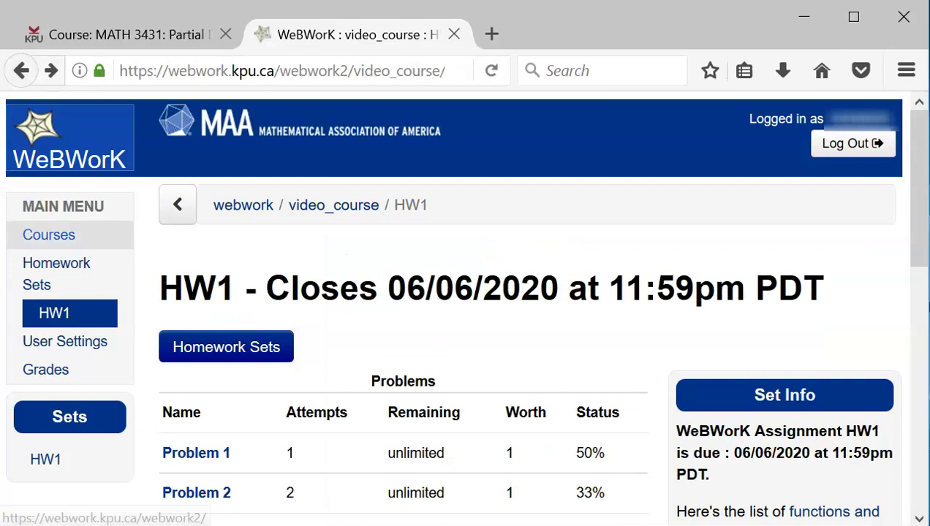
click(196, 453)
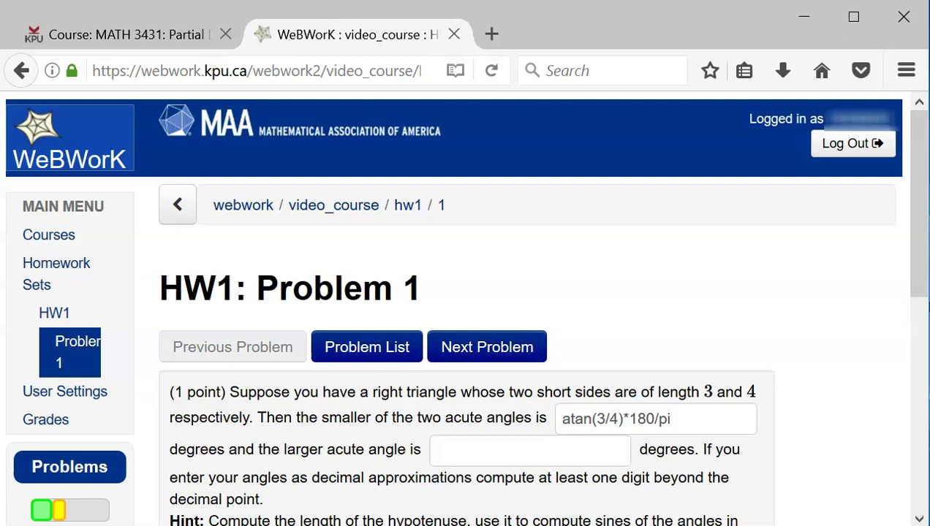
click(629, 419)
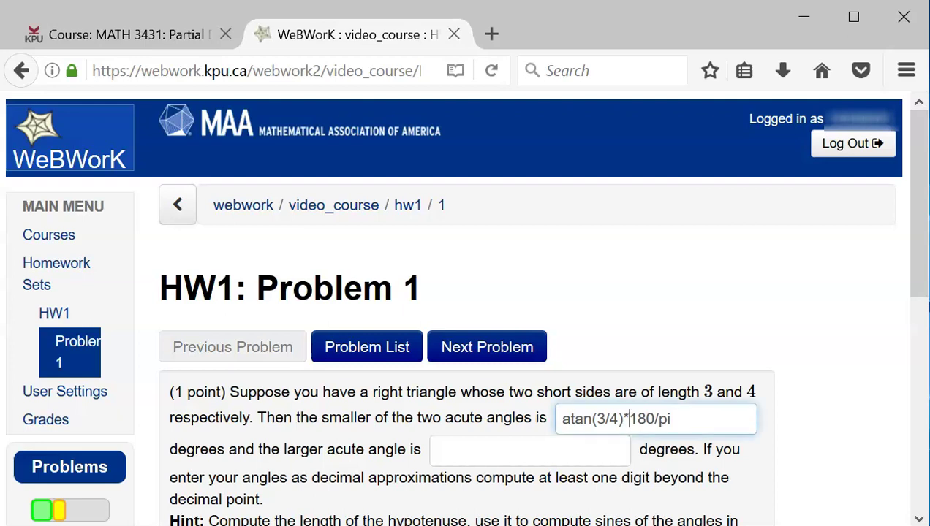
key(BackSpace)
scroll(465, 307, down, 2)
scroll(465, 307, down, 5)
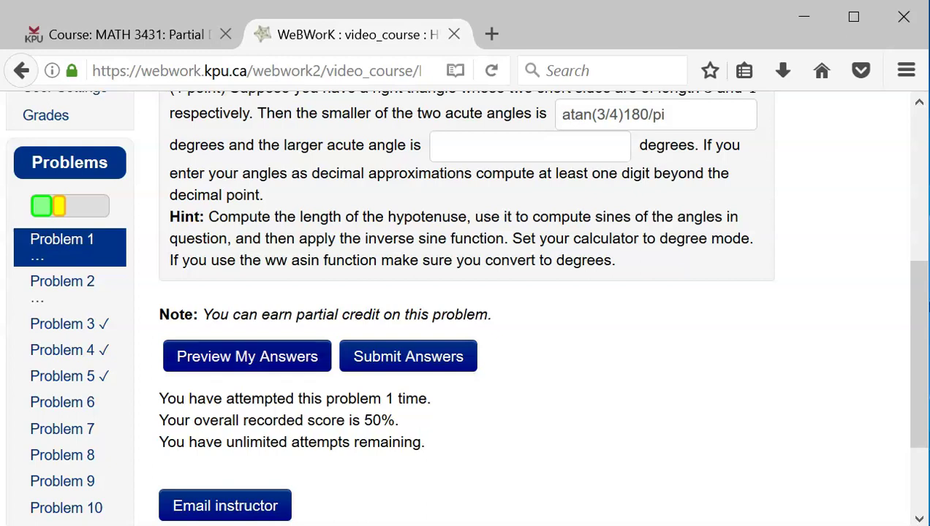
key(Return)
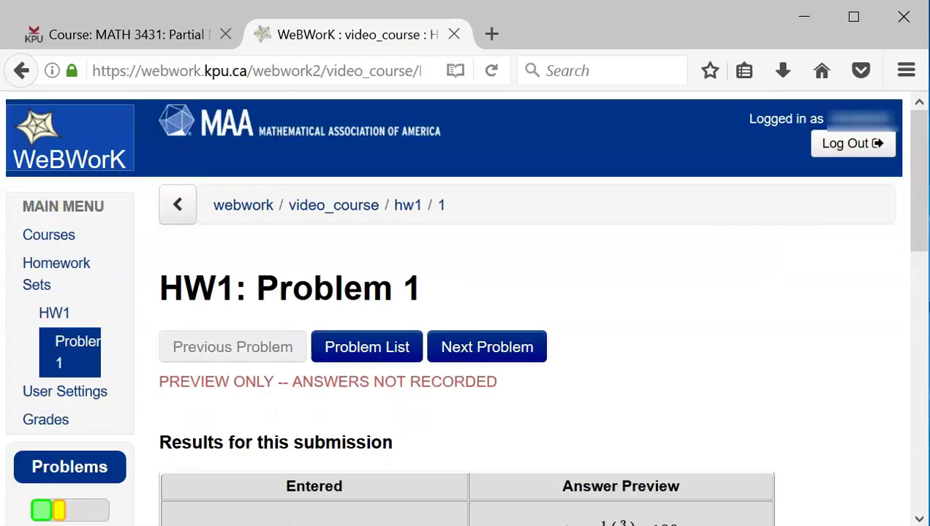
scroll(461, 309, down, 1)
scroll(460, 309, down, 1)
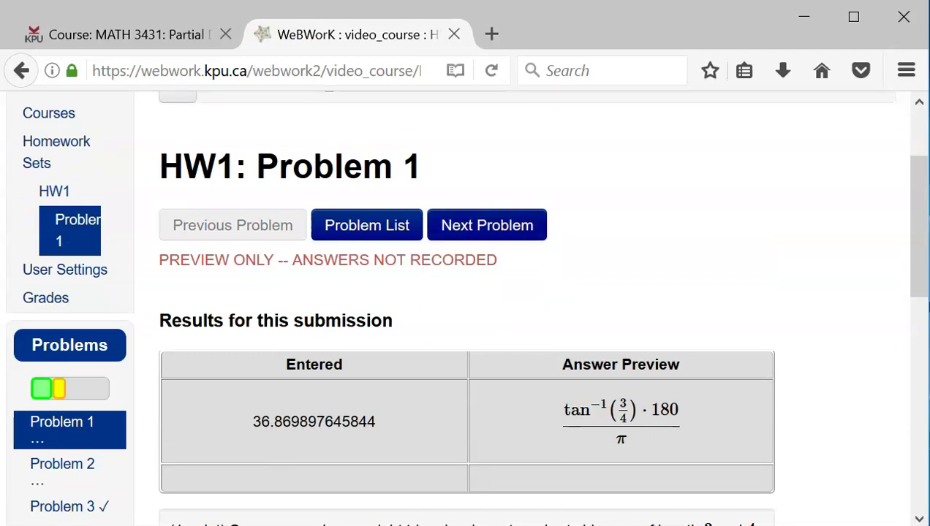
- Go to Problem 2 and preview the existing cosine answer for side AB
click(487, 226)
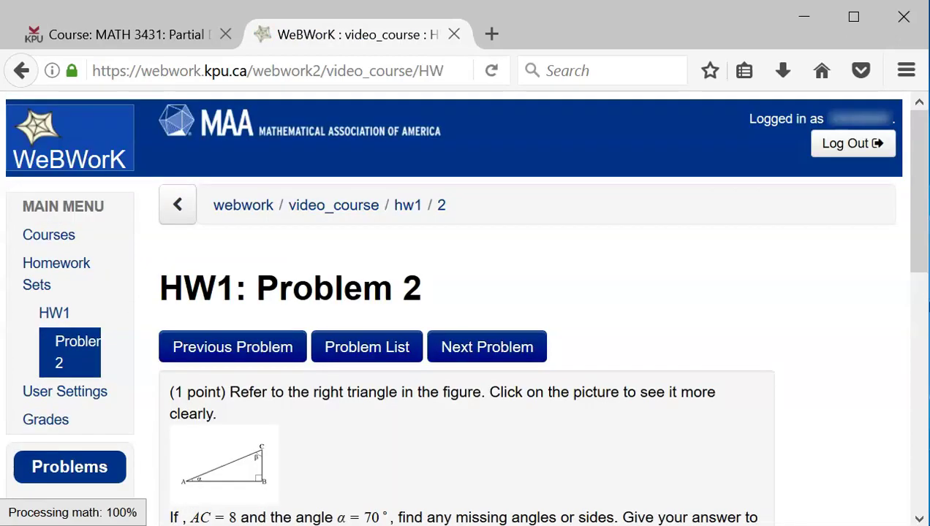
scroll(465, 307, down, 5)
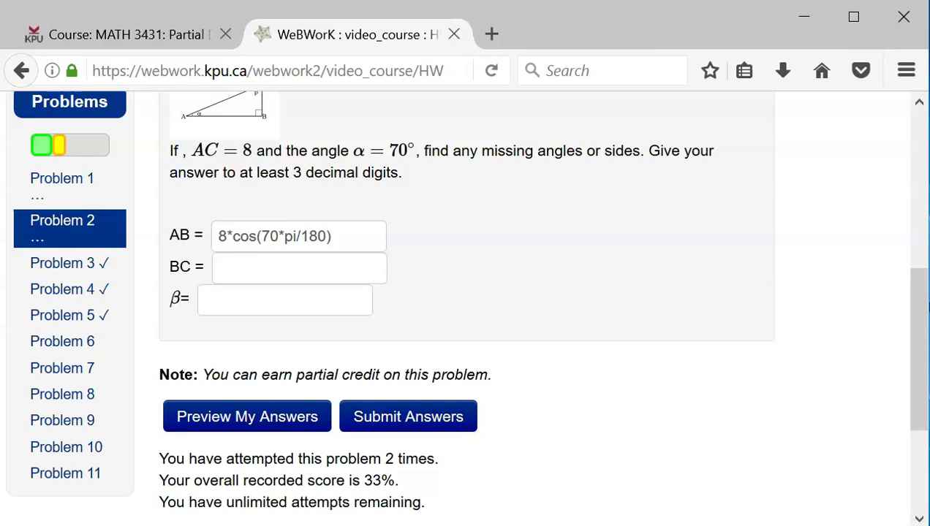
click(247, 417)
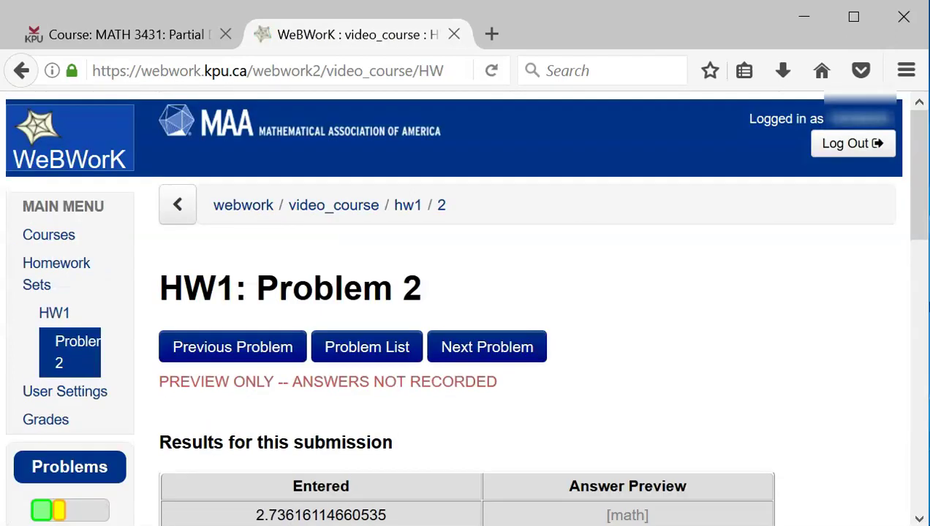
scroll(465, 307, down, 3)
scroll(464, 307, down, 2)
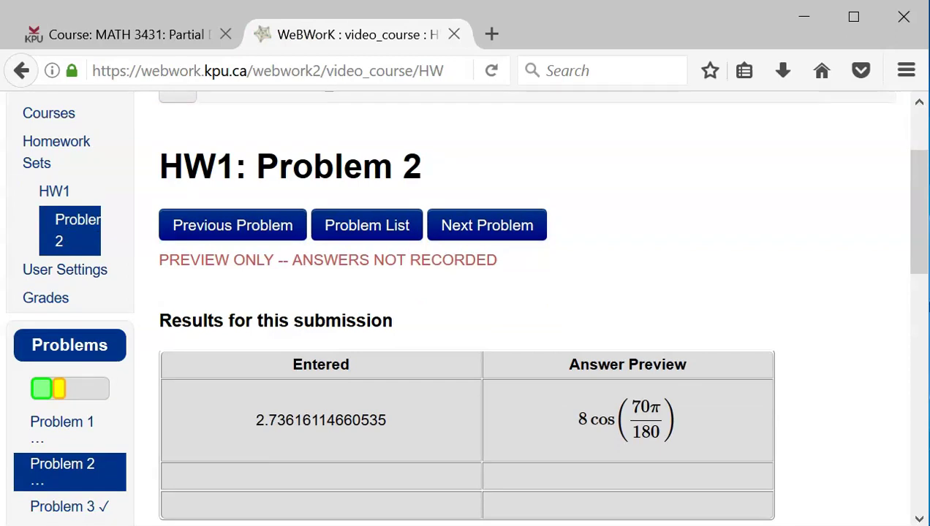
- Replace the AB answer in Problem 2 with 2.736 and submit the answers
scroll(464, 307, down, 5)
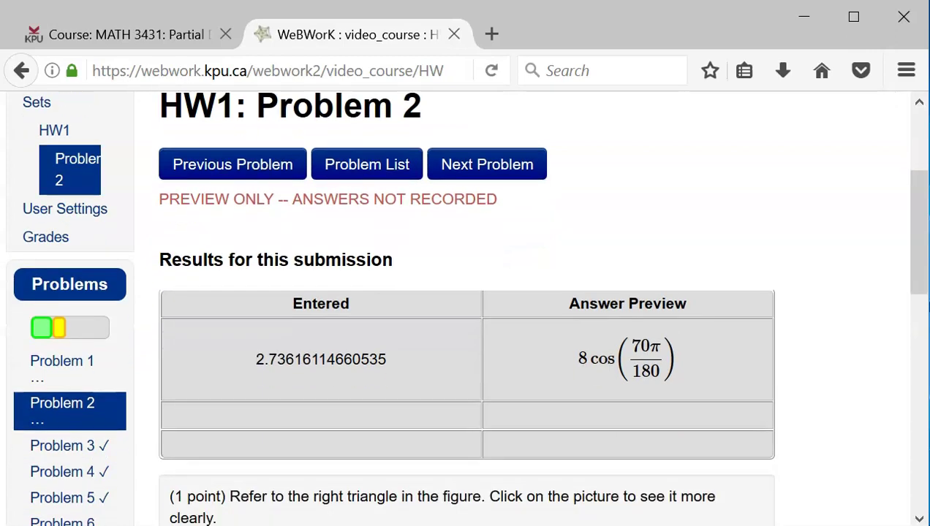
scroll(464, 307, down, 3)
click(329, 402)
drag(330, 402, 218, 402)
text(2.)
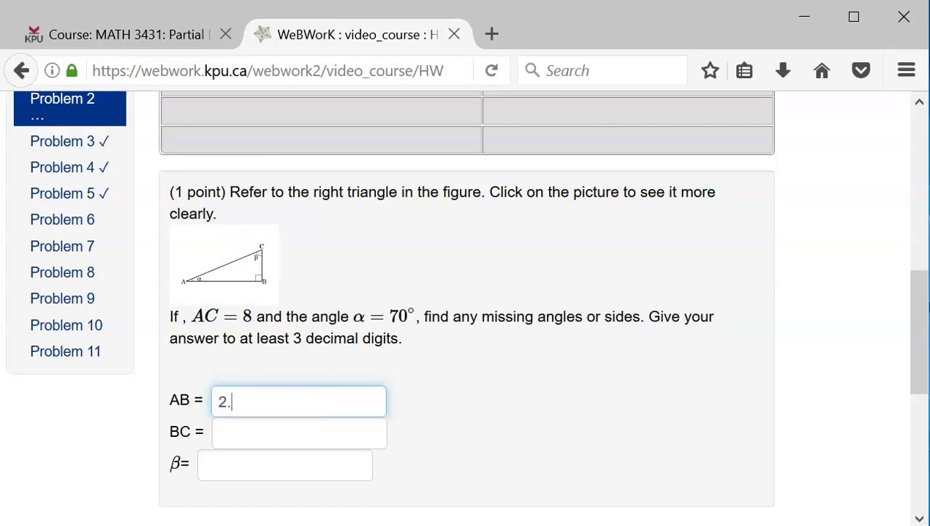
text(736)
scroll(468, 307, down, 1)
scroll(468, 307, down, 2)
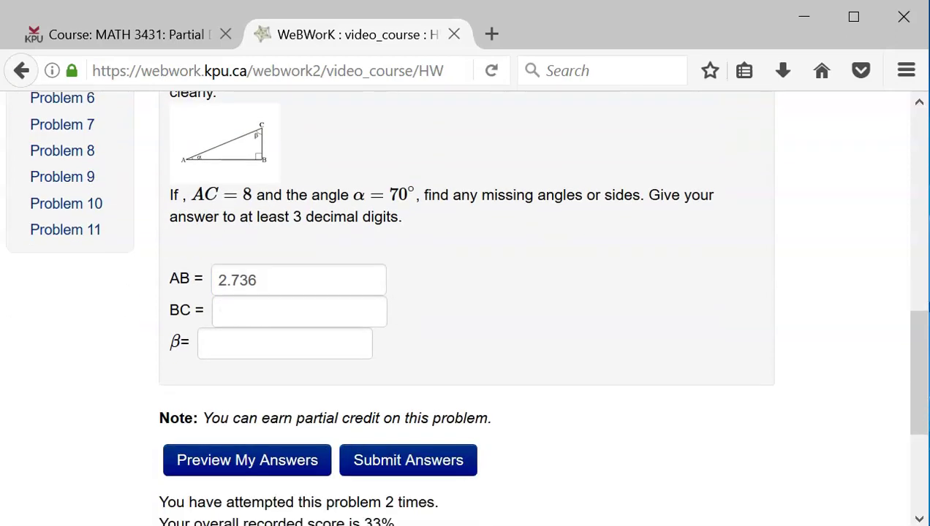
click(408, 460)
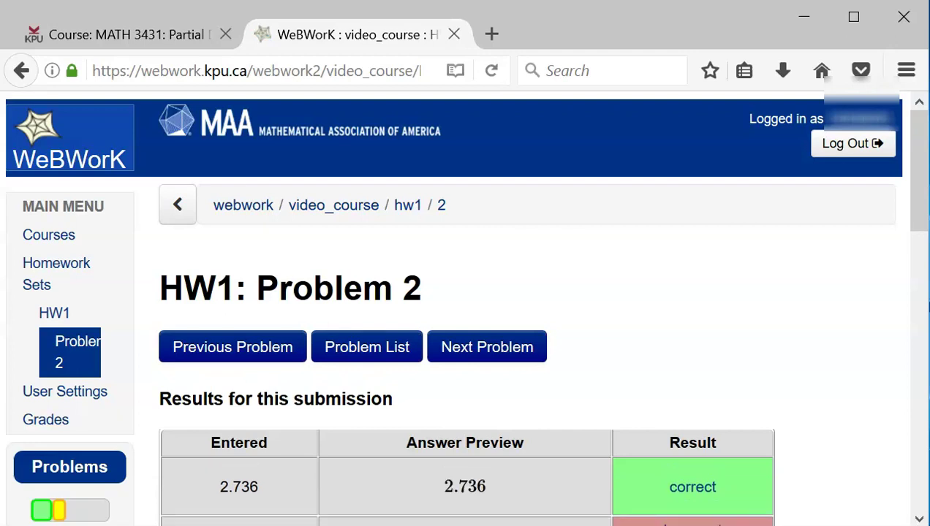
- Go to Problem 3 and replace the f'(x) answer with sin(2x)
click(486, 347)
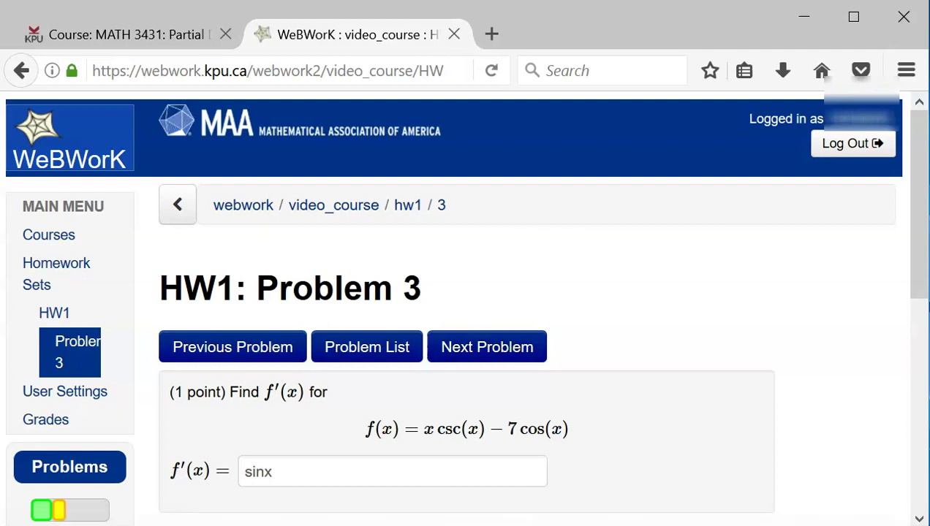
click(272, 471)
key(BackSpace)
key(BackSpace)
key(BackSpace)
key(BackSpace)
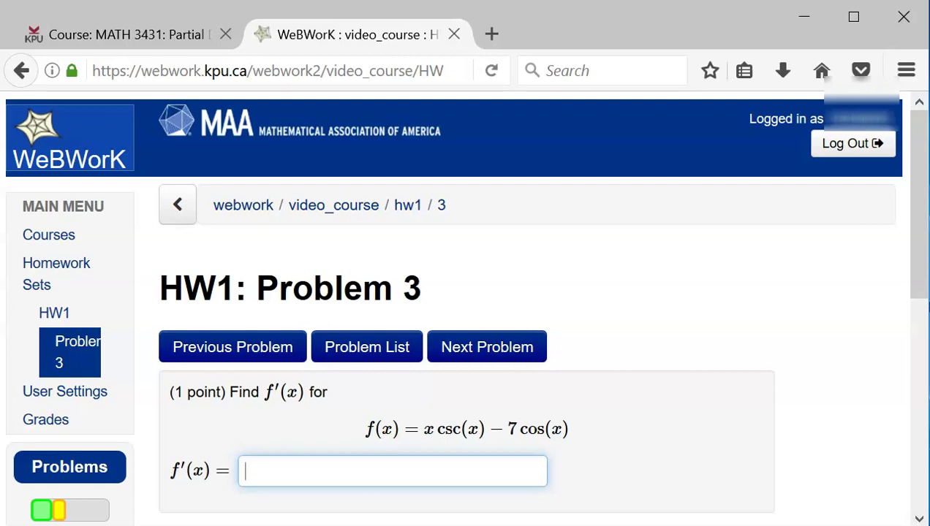
text(sin())
key(Left)
text(2x)
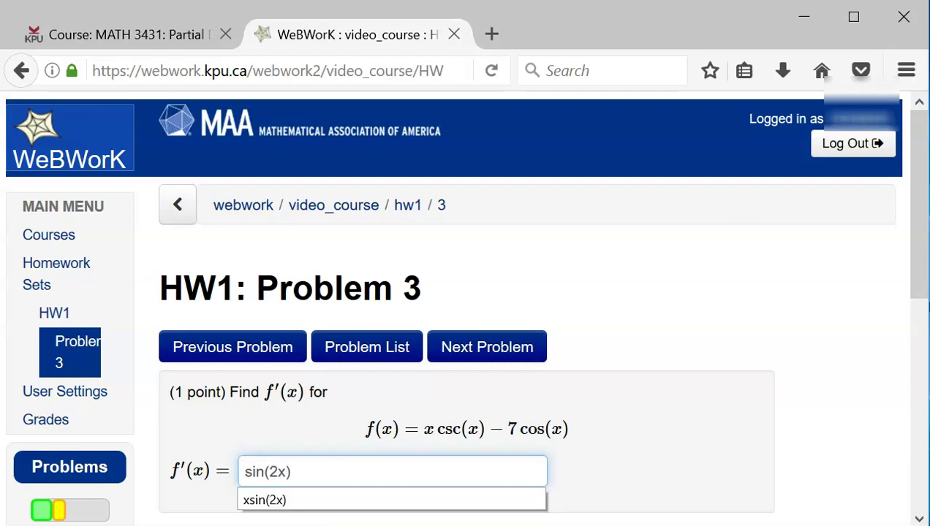
key(Left)
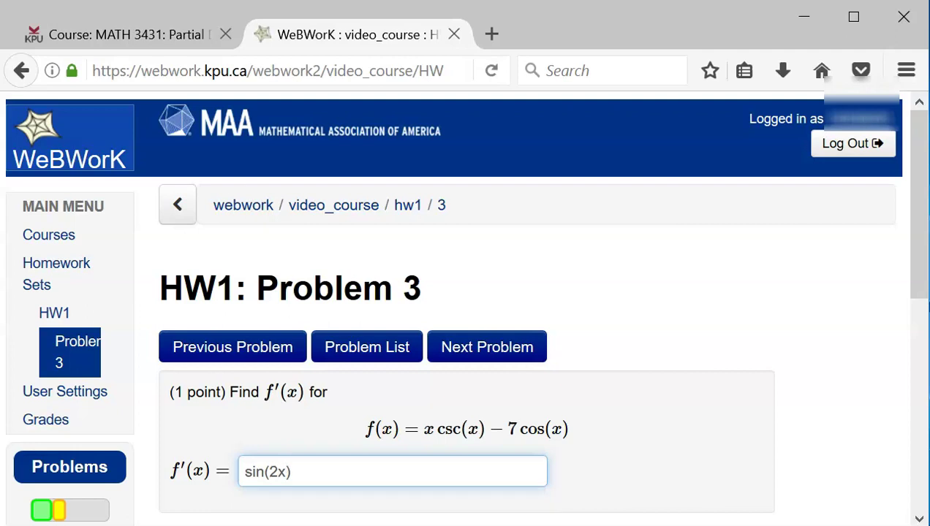
text(*)
key(BackSpace)
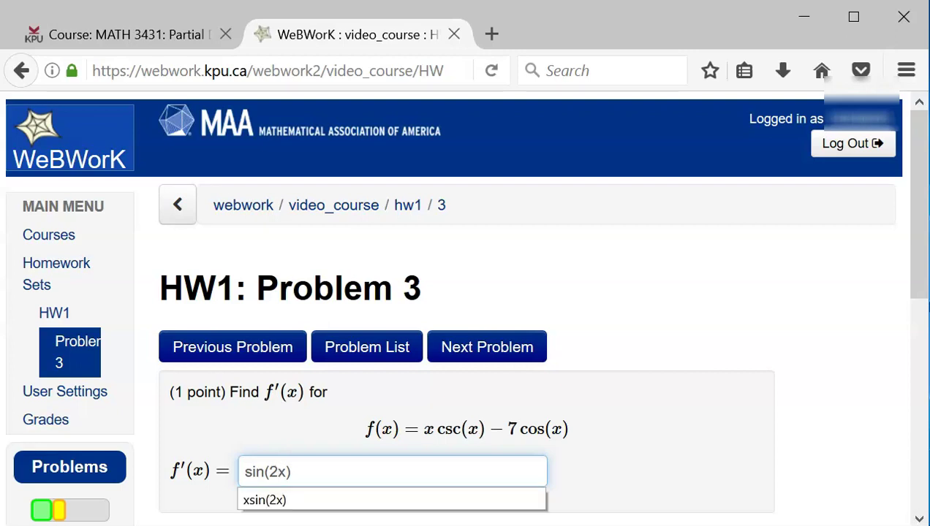
- Preview the sin(2x) answer and check how it is interpreted
scroll(464, 304, down, 1)
scroll(464, 304, down, 3)
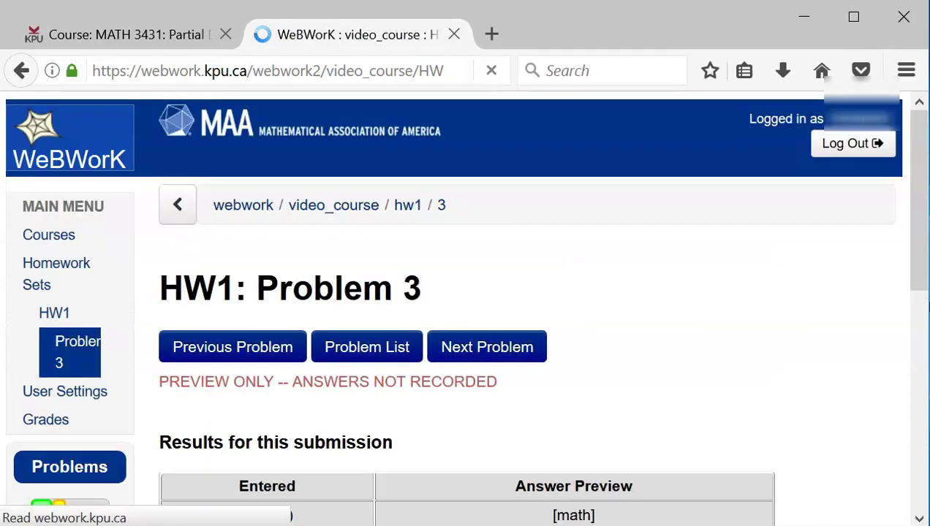
scroll(467, 307, down, 1)
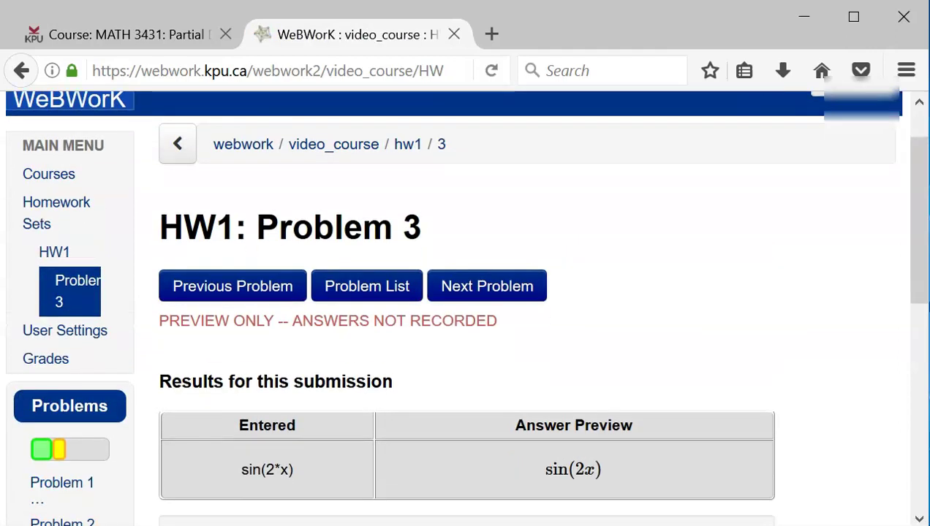
scroll(466, 307, down, 2)
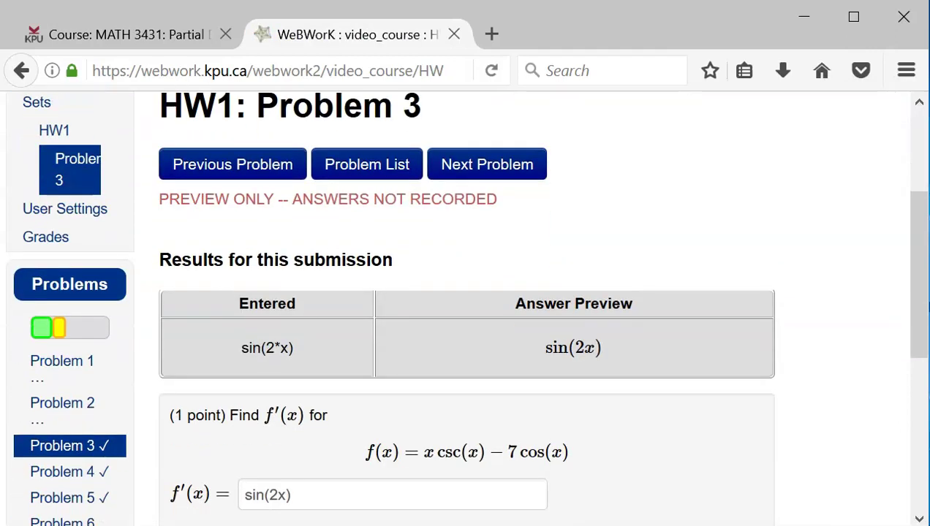
- Change the f'(x) answer to sin2x, without parentheses, and preview it
click(291, 495)
key(BackSpace)
key(BackSpace)
key(BackSpace)
key(BackSpace)
text(2)
key(BackSpace)
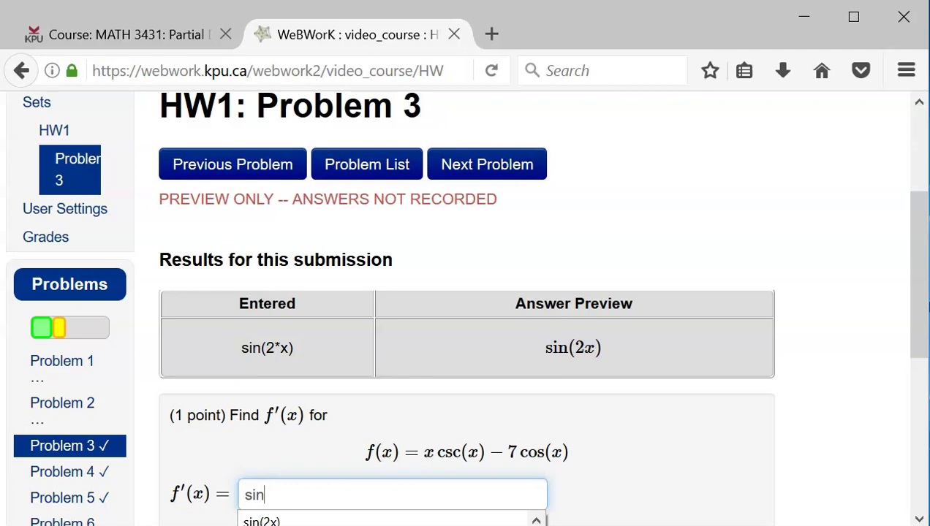
text(2x)
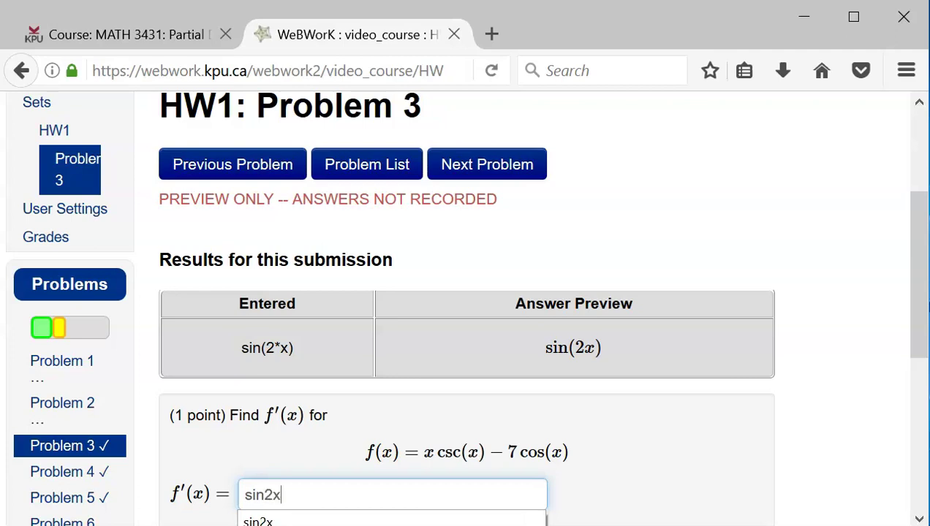
key(Down)
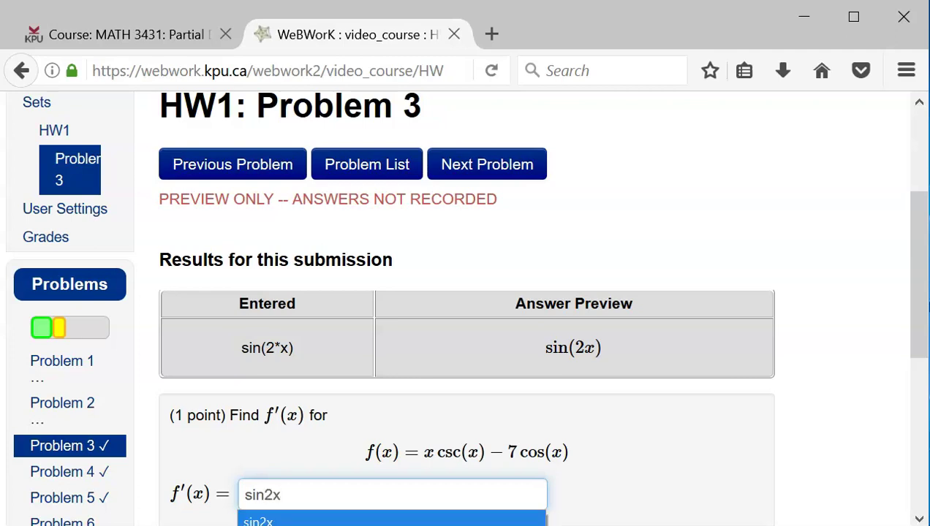
key(Return)
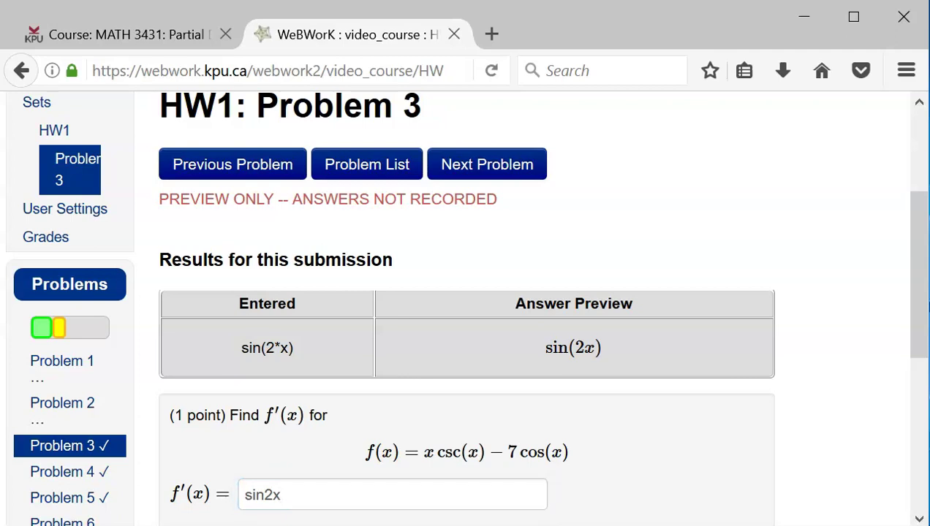
scroll(464, 307, down, 5)
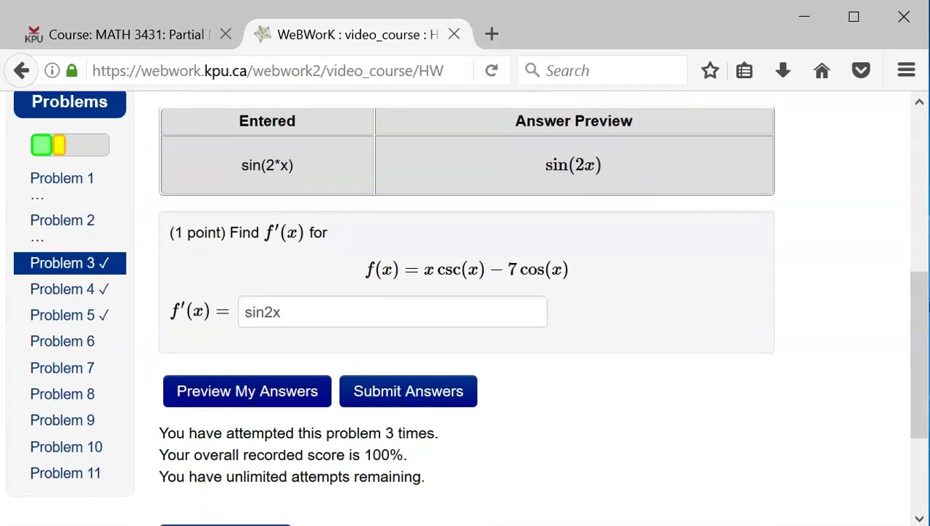
click(247, 391)
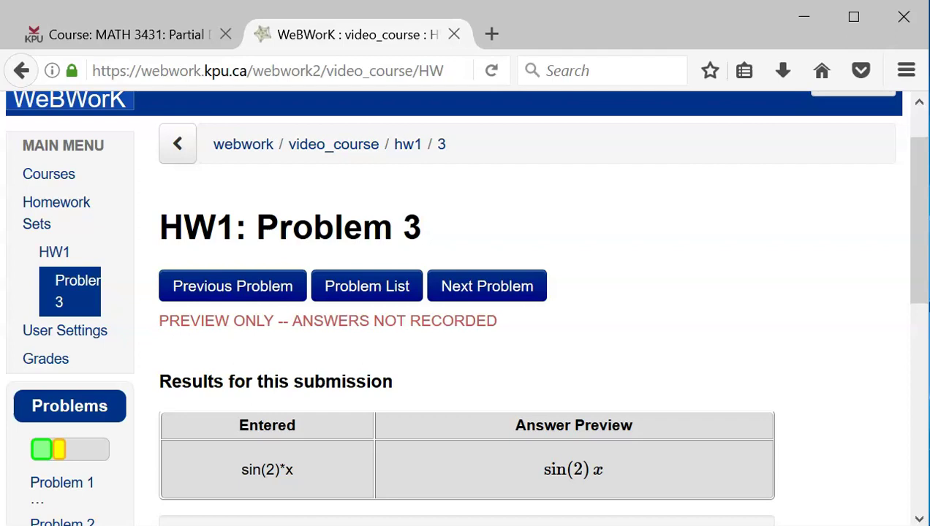
- Add parentheses around 2x so the f'(x) answer reads sin(2x), and preview it
scroll(464, 307, down, 5)
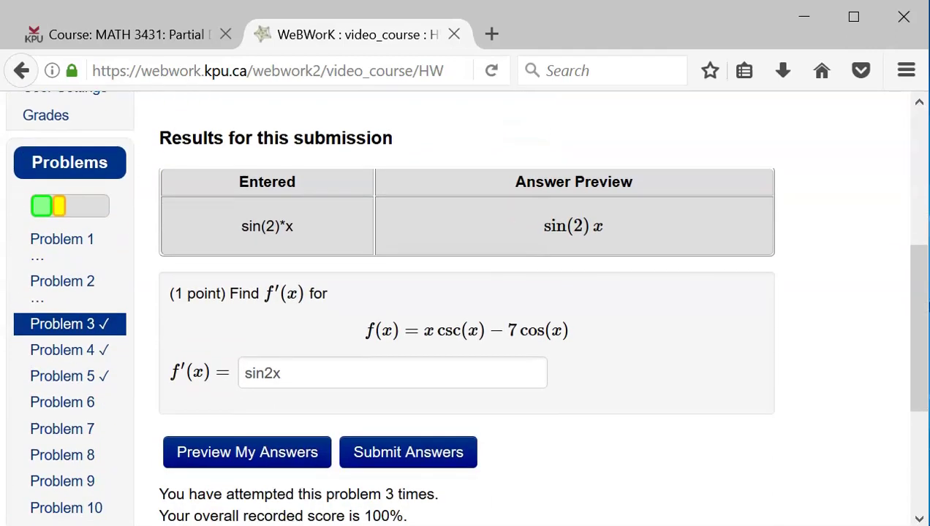
click(282, 373)
key(Left)
key(Left)
text(()
key(End)
text())
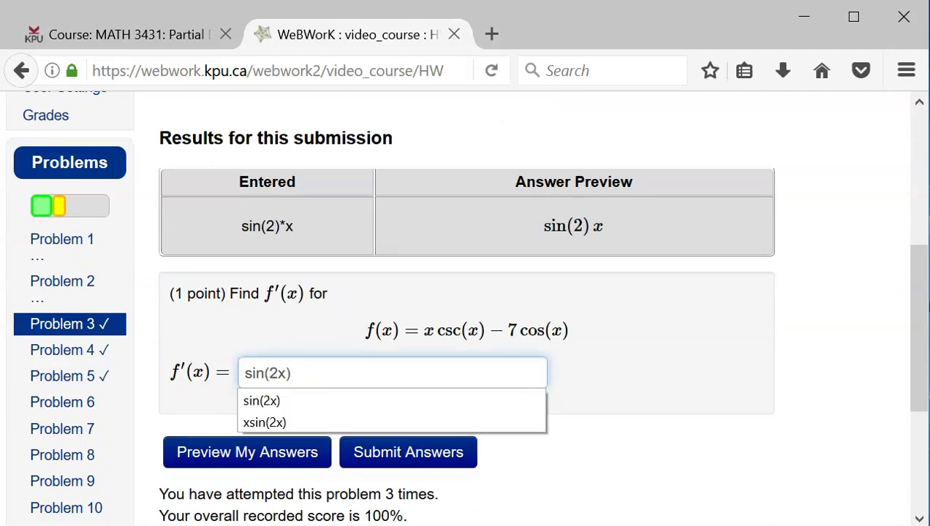
key(Return)
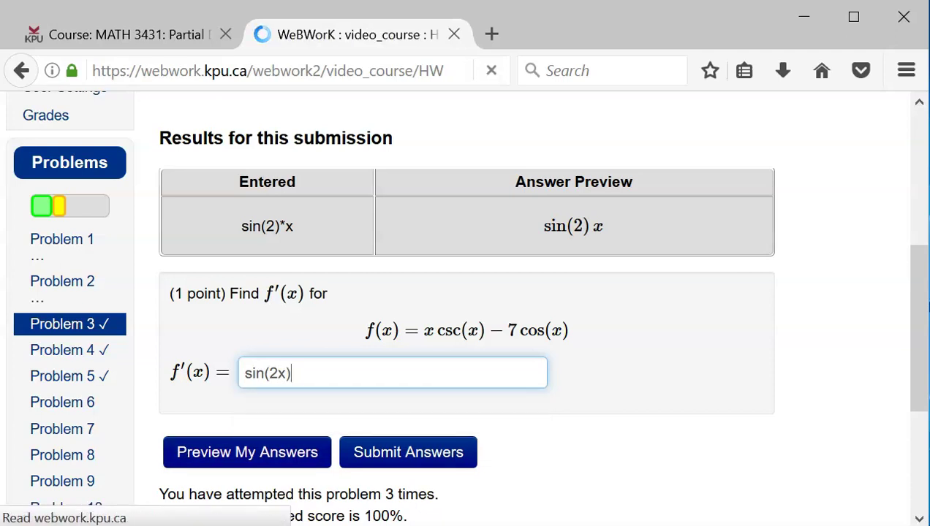
scroll(465, 307, down, 3)
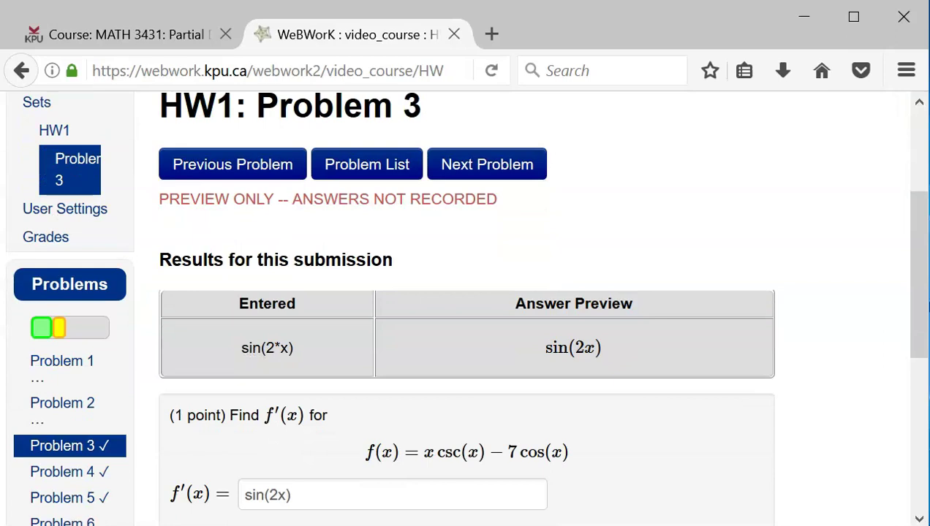
- Clear the f'(x) answer and enter x-2*(x+3) in its place
click(291, 495)
key(BackSpace)
key(BackSpace)
key(BackSpace)
key(BackSpace)
key(BackSpace)
key(BackSpace)
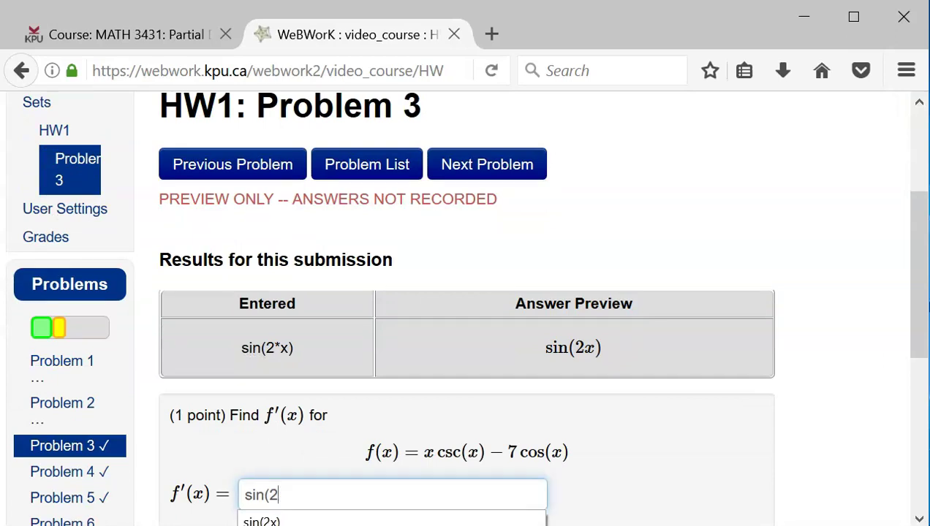
key(BackSpace)
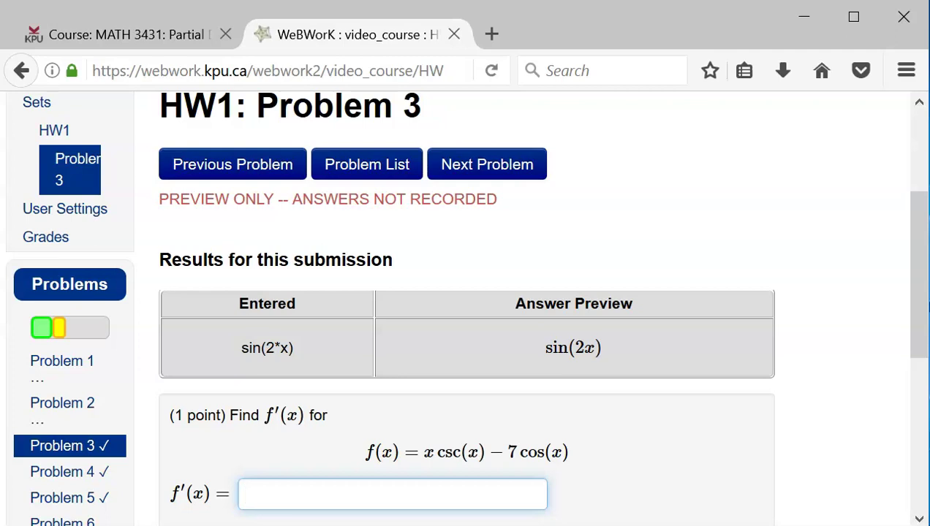
text(x-2)
text(*(x))
key(Left)
text(x+3)
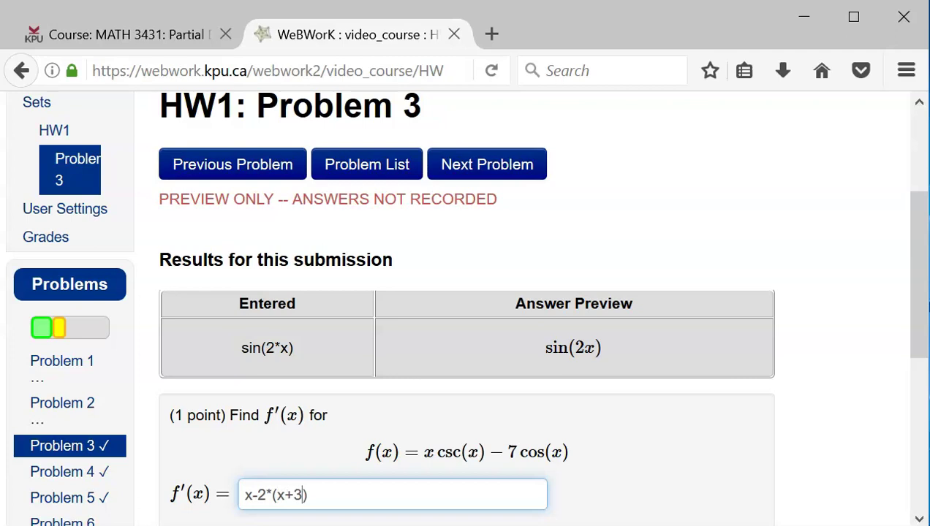
- Preview the x-2*(x+3) answer and check how it is interpreted
key(Right)
click(643, 482)
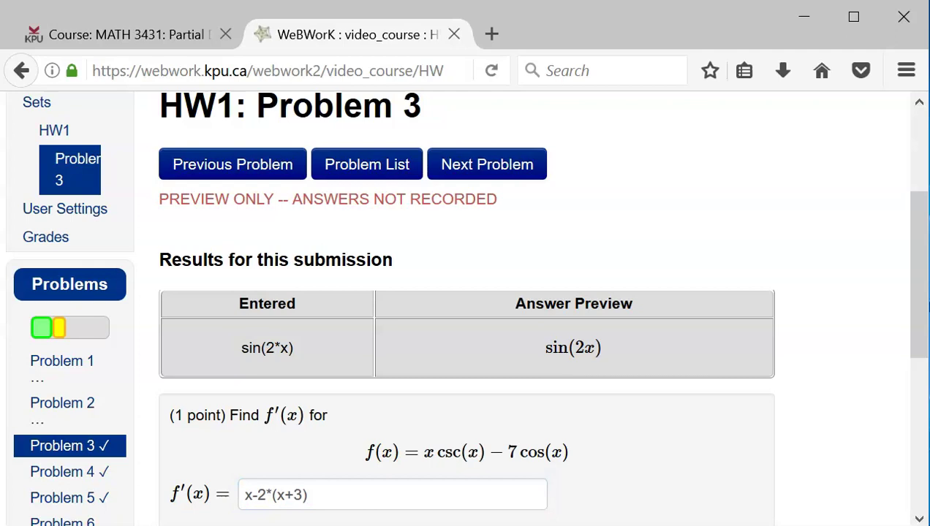
scroll(467, 307, down, 2)
click(247, 452)
scroll(464, 303, down, 3)
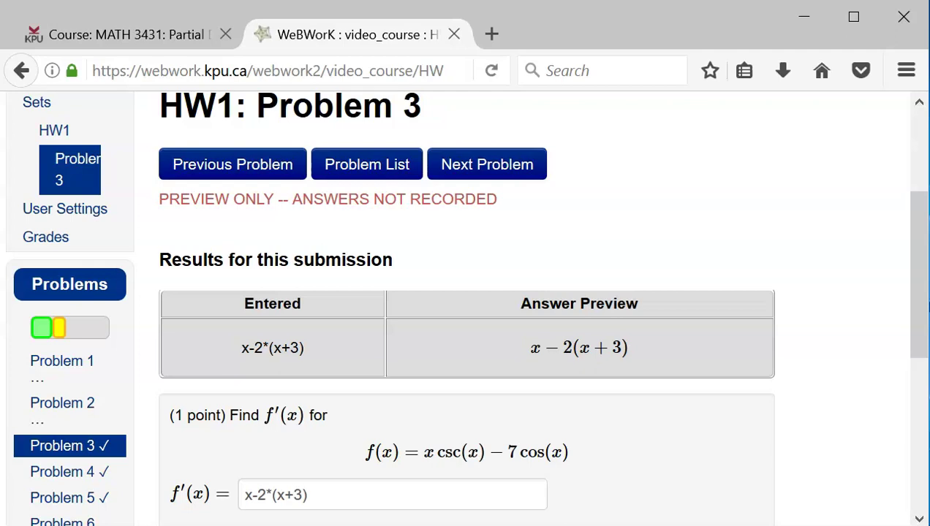
- Add parentheses around x-2 so the f'(x) answer reads (x-2)*(x+3), and preview it
scroll(464, 303, down, 1)
click(310, 434)
key(Left)
key(Left)
key(Left)
key(Left)
key(Left)
key(Left)
key(Left)
key(Left)
key(Left)
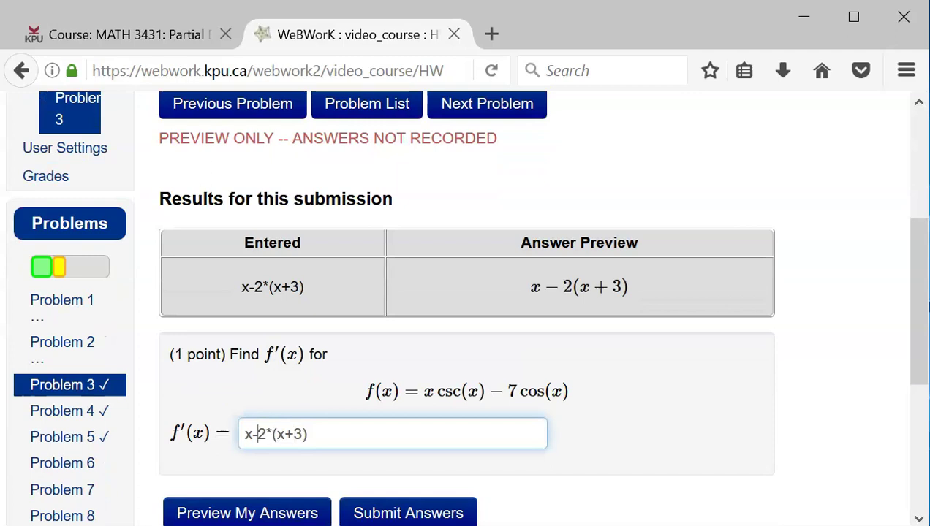
text(()
key(Right)
key(Right)
key(Right)
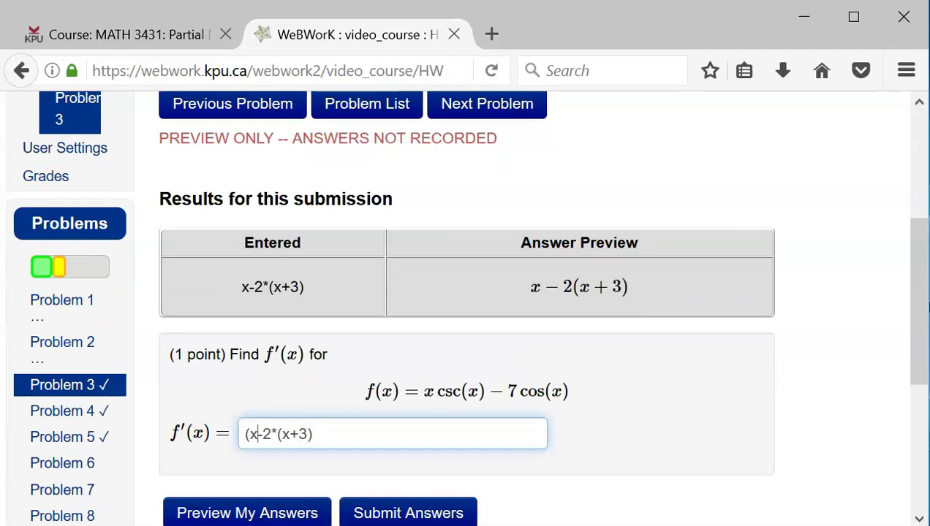
text())
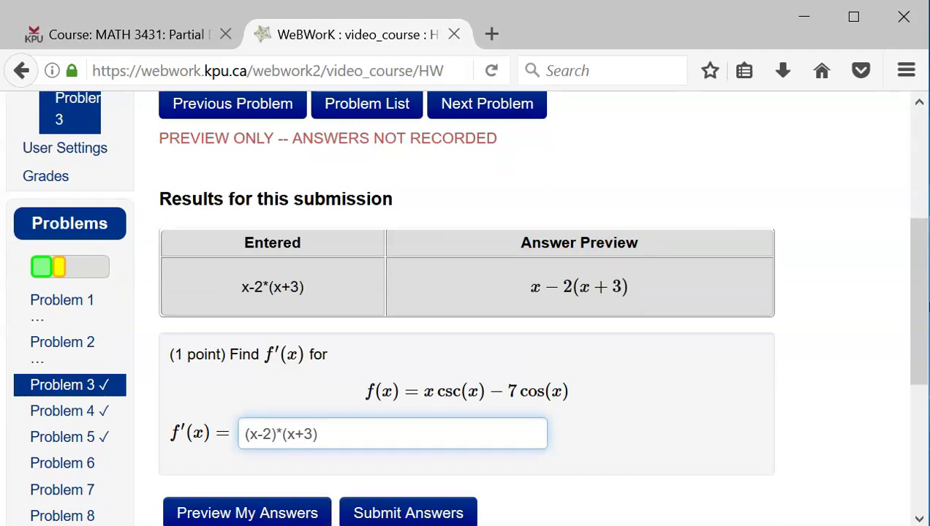
key(Return)
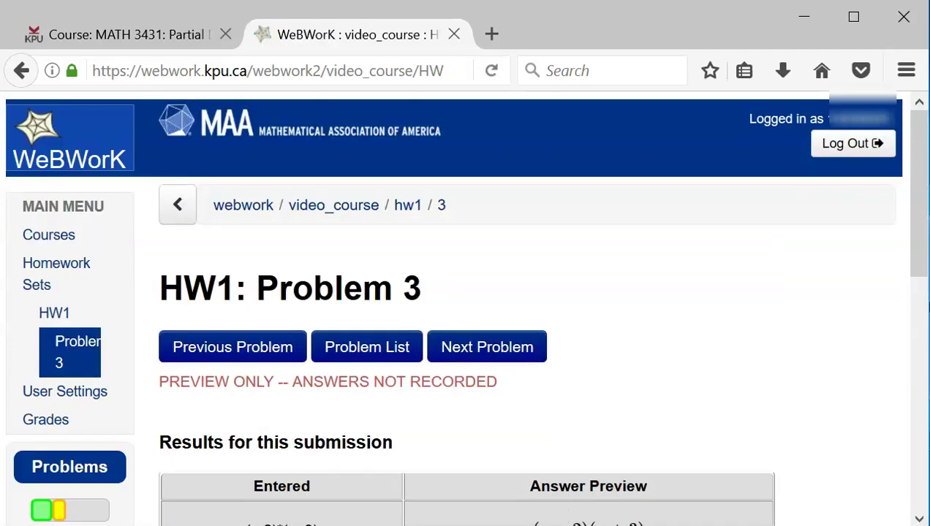
scroll(465, 307, down, 3)
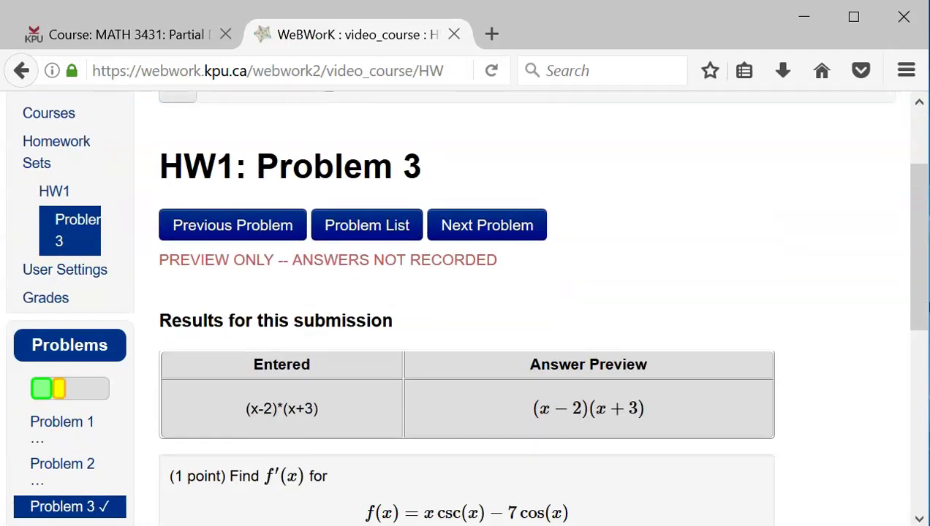
scroll(465, 307, down, 3)
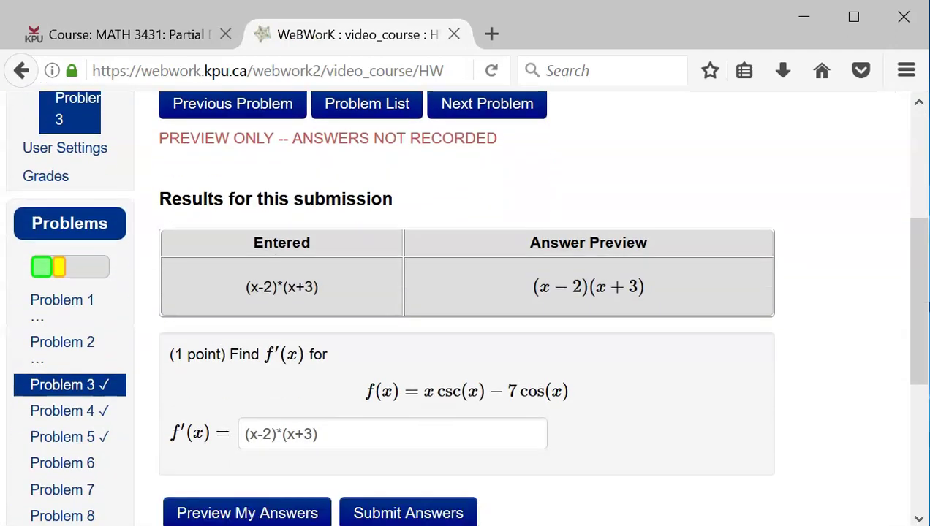
- Go to Problem 4 and change the Range answer to [0,inf)
click(487, 104)
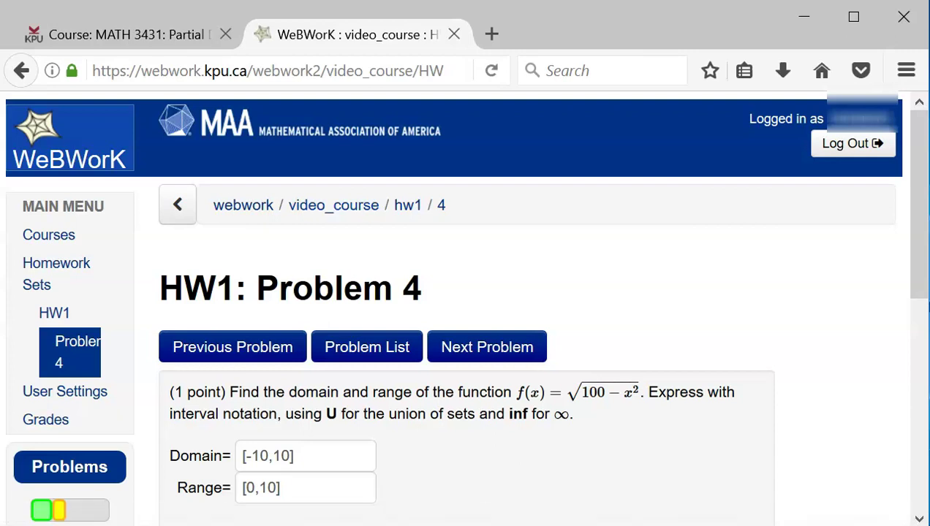
click(281, 488)
key(Left)
key(Left)
key(Right)
key(BackSpace)
key(BackSpace)
text(inf)
key(Delete)
text())
key(Escape)
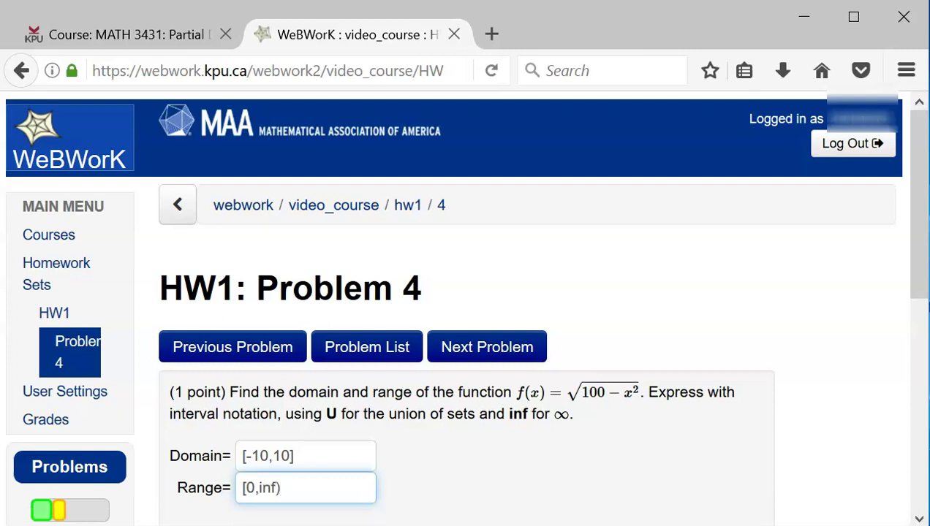
- Submit the Problem 4 answers and check the result for each entry
scroll(465, 307, down, 3)
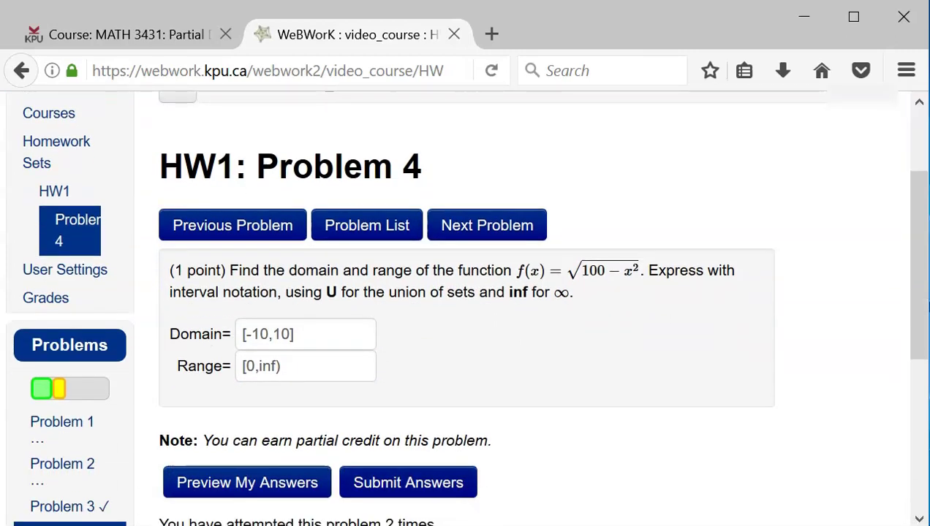
click(408, 482)
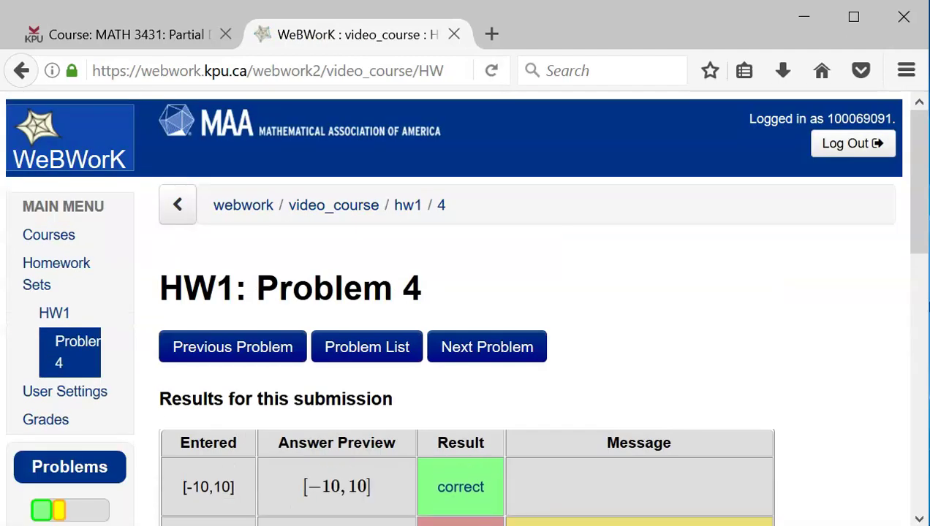
scroll(465, 307, down, 1)
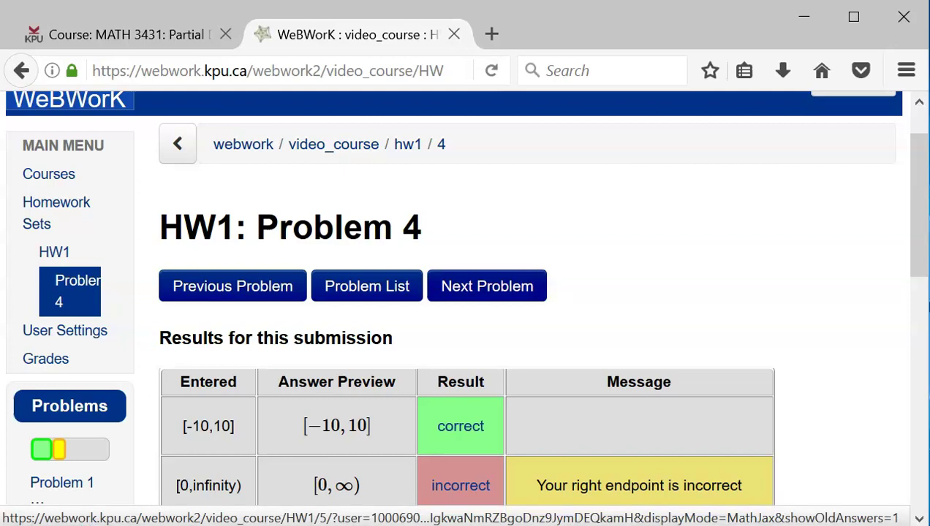
- Go to Problem 5, change the union symbol in the Domain answer to a lowercase u, and submit the answers
click(487, 286)
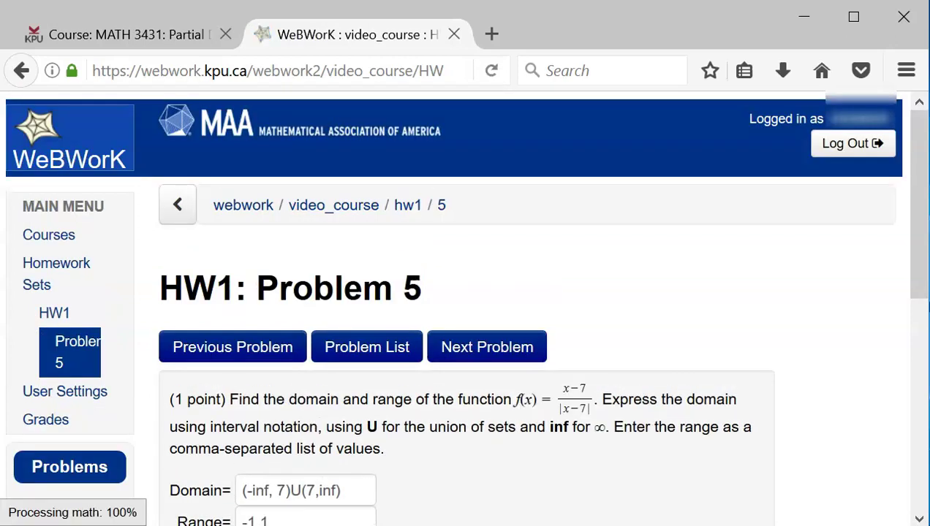
scroll(464, 307, down, 3)
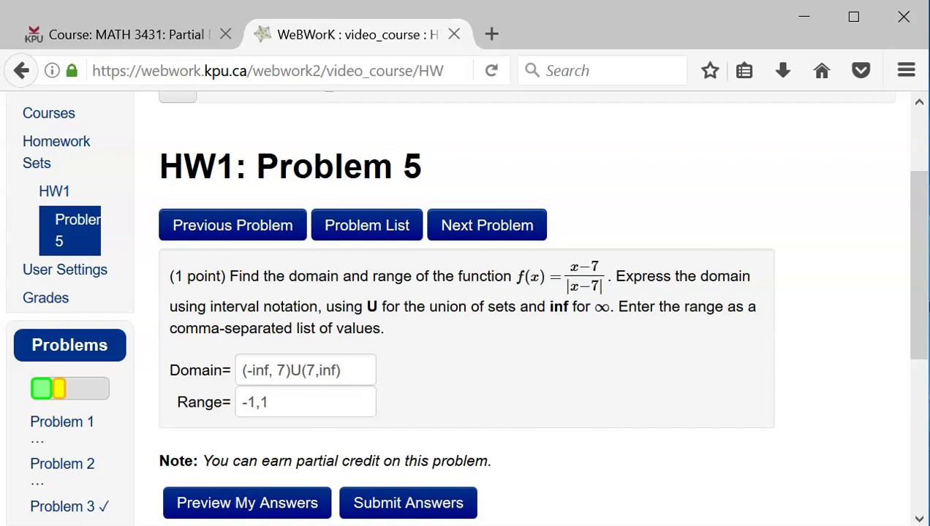
click(284, 371)
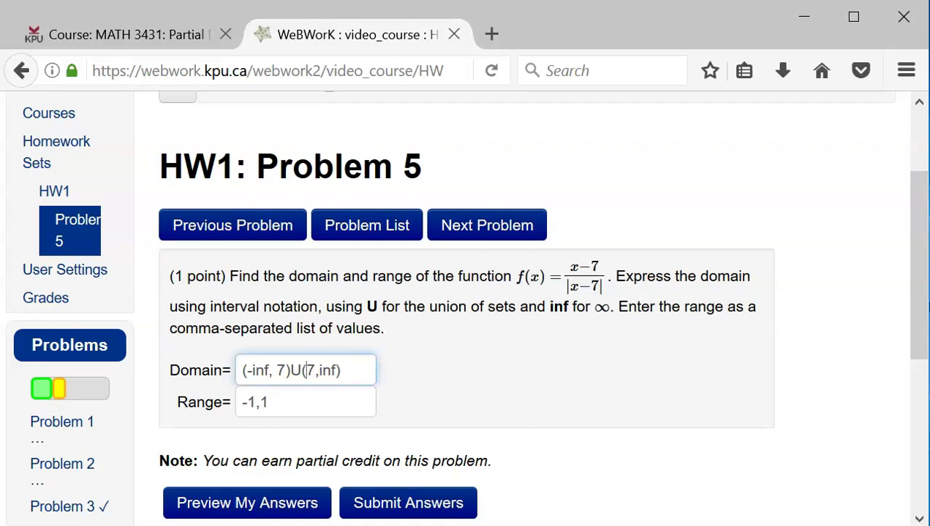
key(BackSpace)
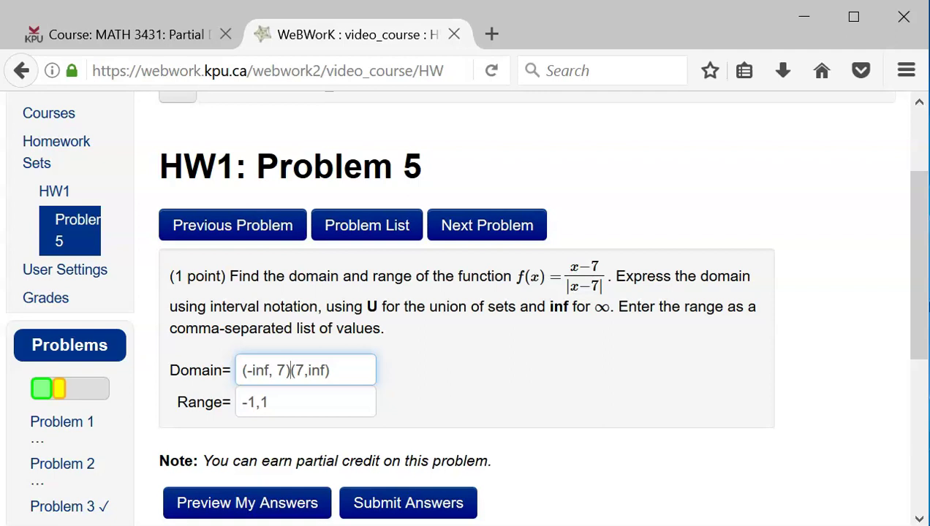
text(u)
key(Down)
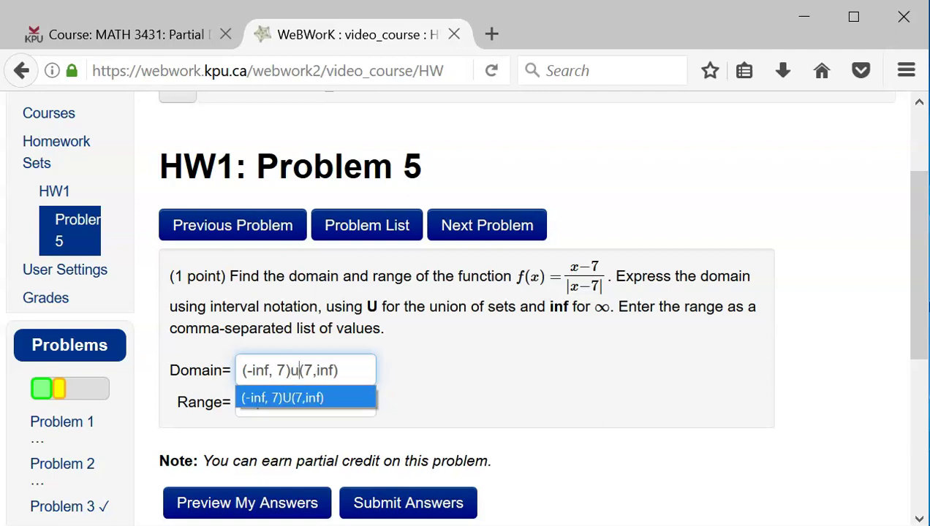
click(407, 503)
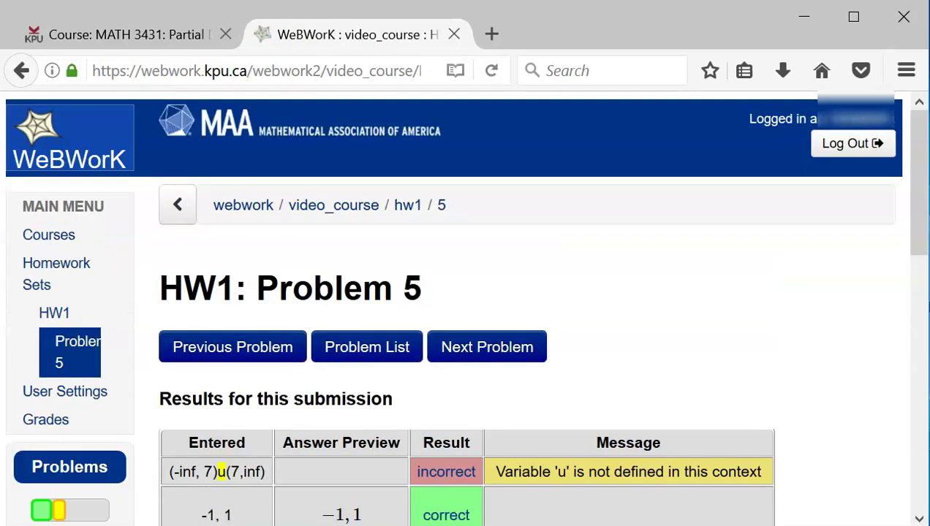
- Correct the Domain answer to (-inf, 7)U(7,inf) with a capital U, and resubmit Problem 5
scroll(464, 307, down, 4)
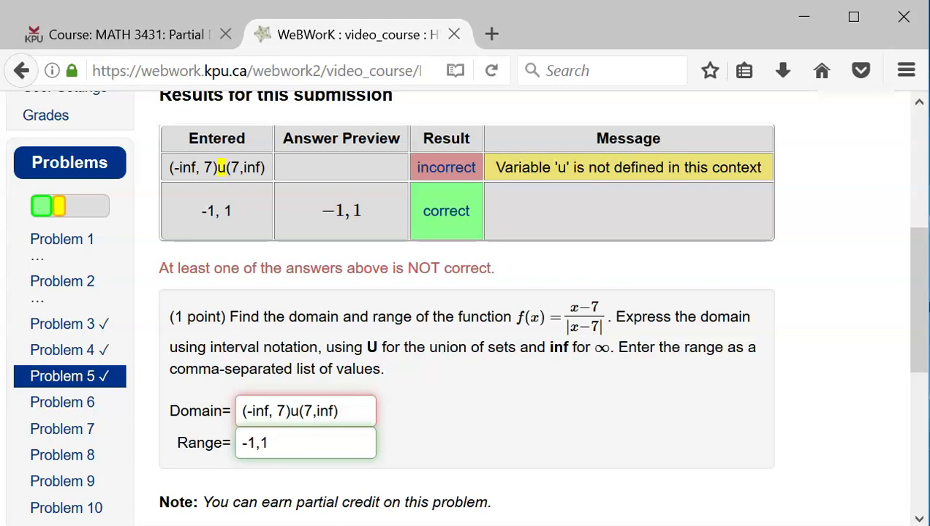
key(Left)
key(Left)
key(Left)
key(Left)
key(Left)
key(Left)
key(Left)
key(BackSpace)
text(U)
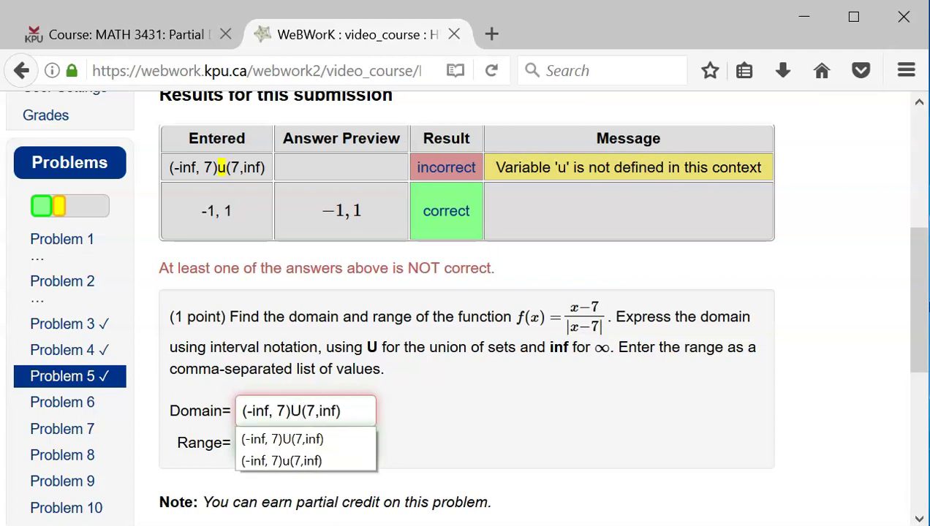
scroll(465, 307, down, 2)
click(408, 423)
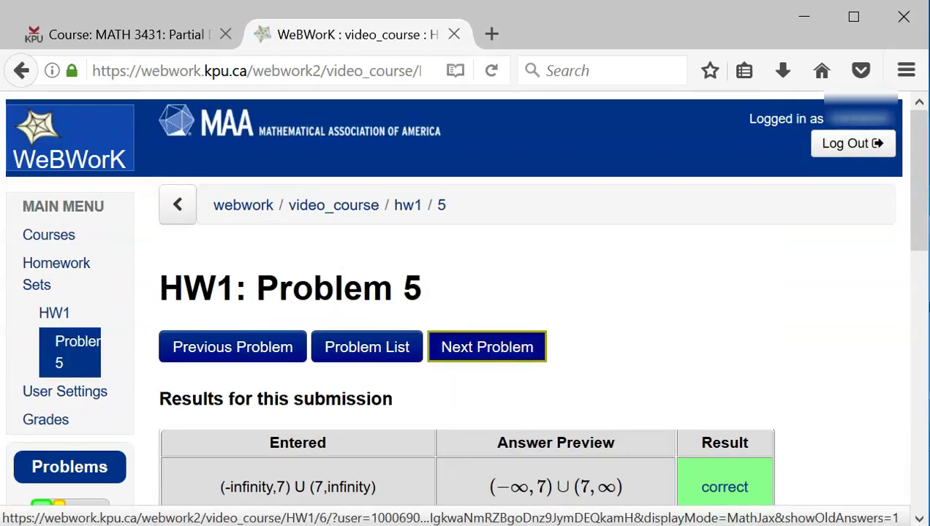
- Look over the interval notation note in Problem 6, and view graph A of Problem 7 enlarged
click(486, 347)
scroll(468, 307, down, 3)
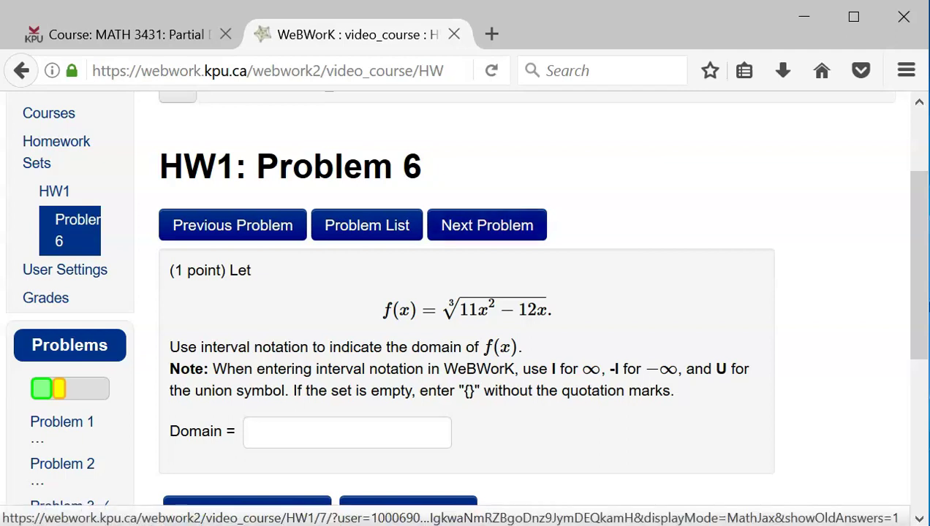
click(487, 225)
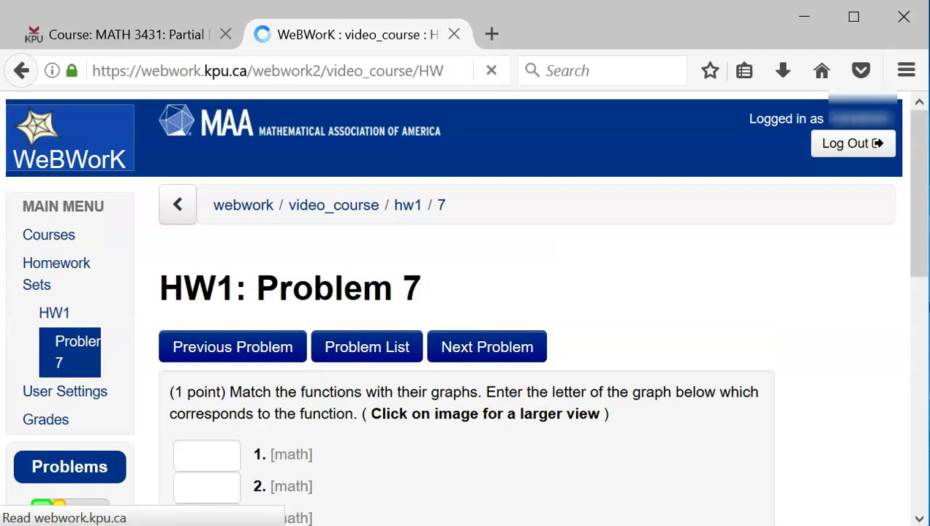
scroll(464, 303, down, 5)
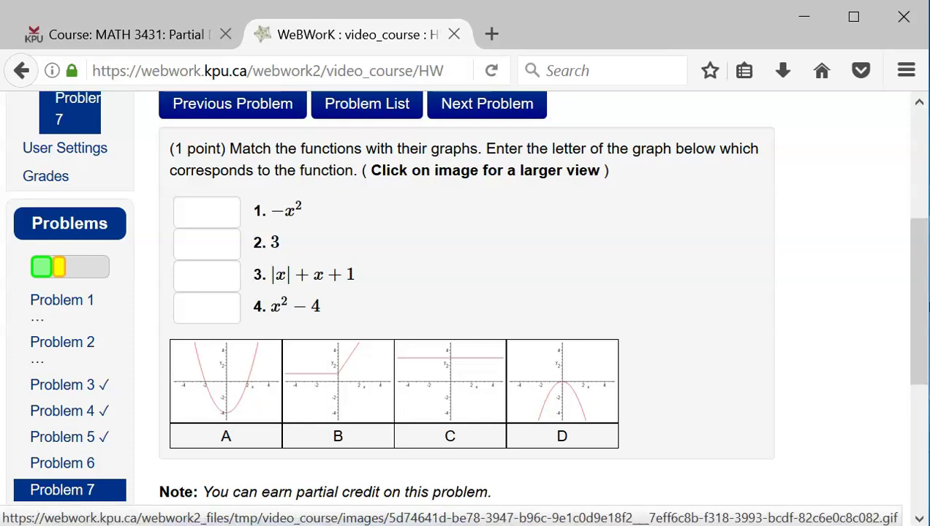
click(226, 380)
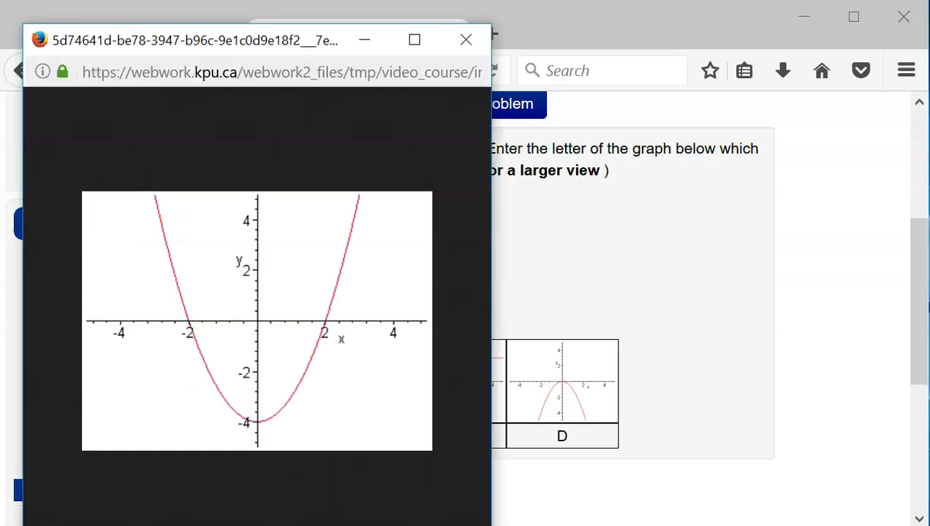
click(466, 40)
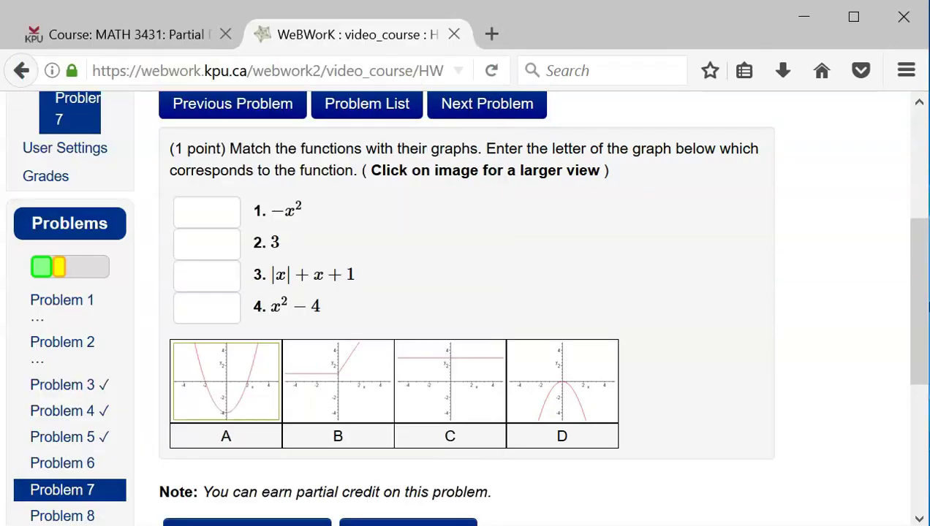
- Go to Problem 8 and view the answer choices offered for statement 1 without selecting one
click(487, 103)
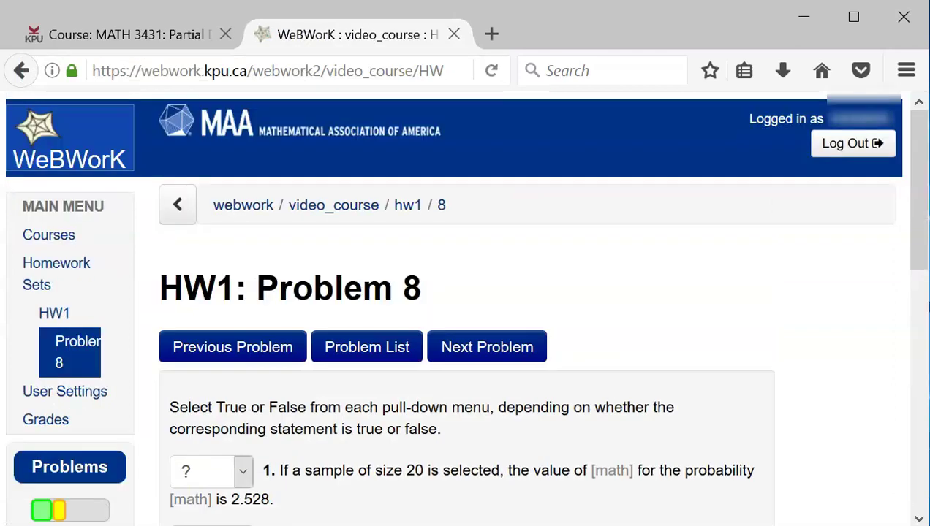
scroll(464, 307, down, 5)
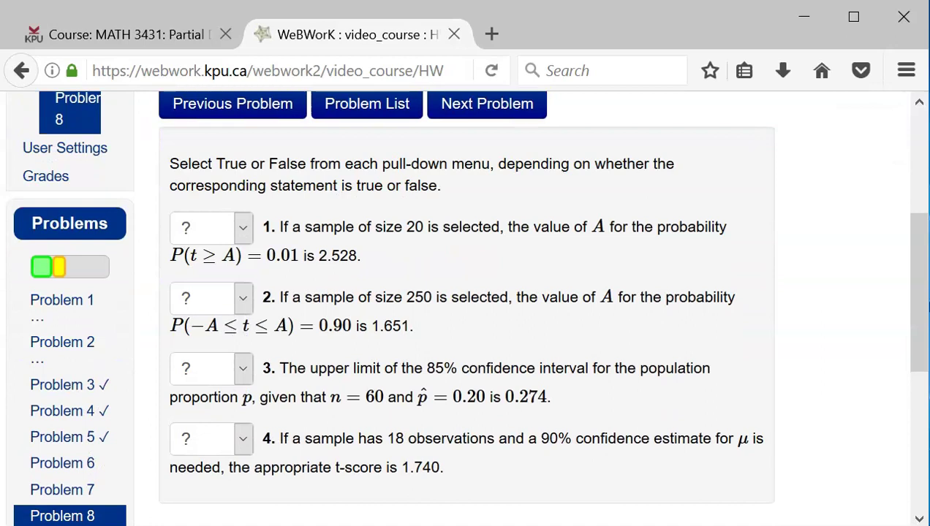
click(211, 227)
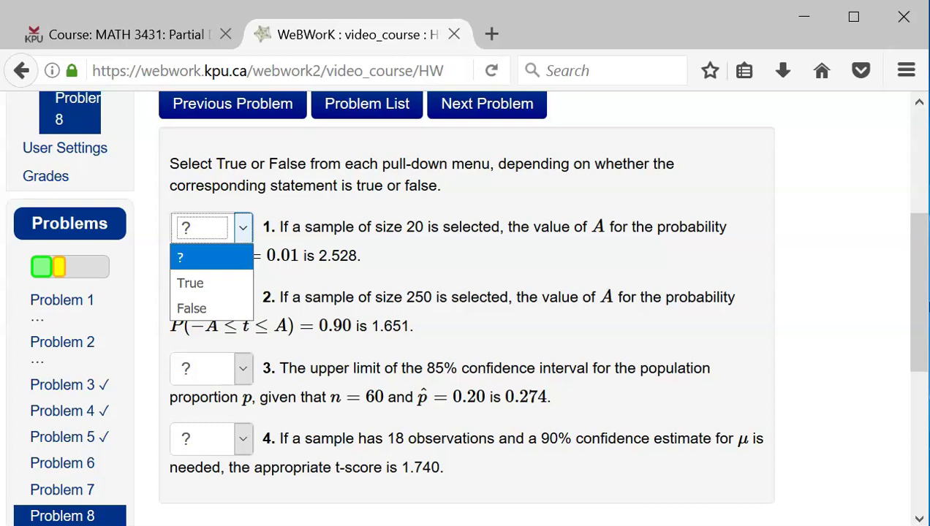
key(Escape)
- Look over the confidence interval question in Problem 9, and move on to Problem 10
click(487, 104)
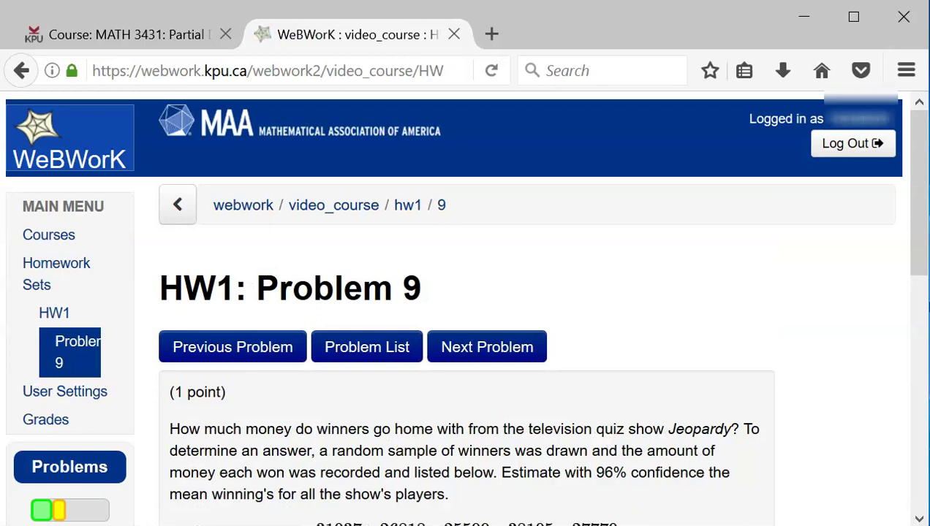
scroll(465, 307, down, 3)
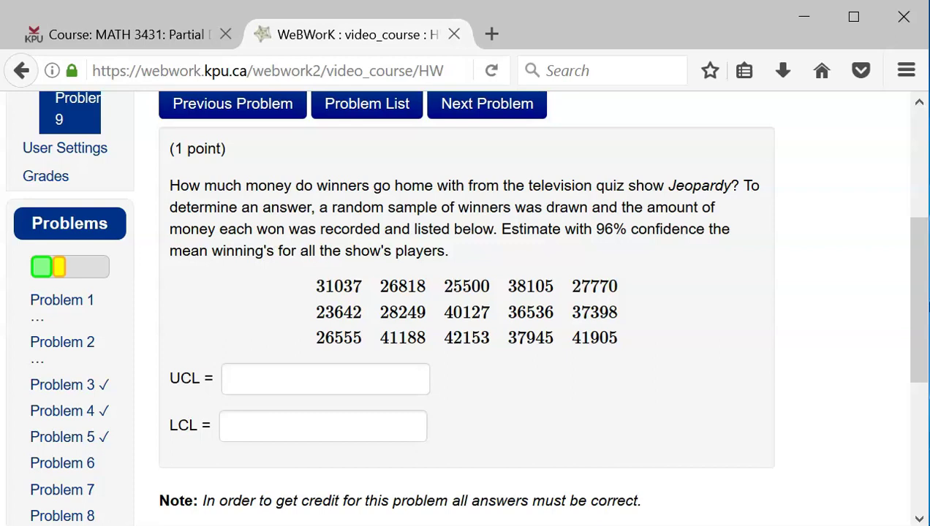
click(487, 103)
- In Problem 10, check options A and C for Part a and choose "different from 270 meters now" for Part b
scroll(464, 303, down, 5)
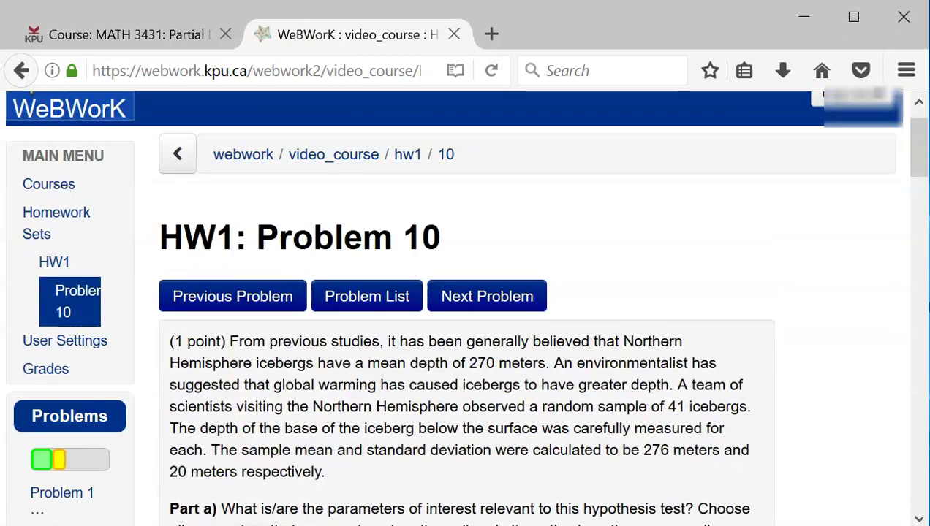
scroll(465, 306, down, 2)
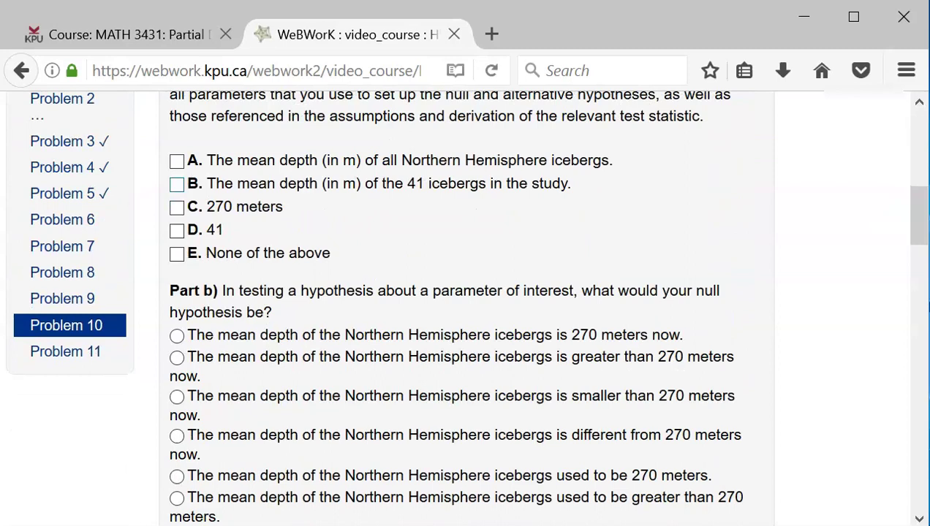
click(176, 161)
click(176, 207)
click(177, 396)
click(177, 436)
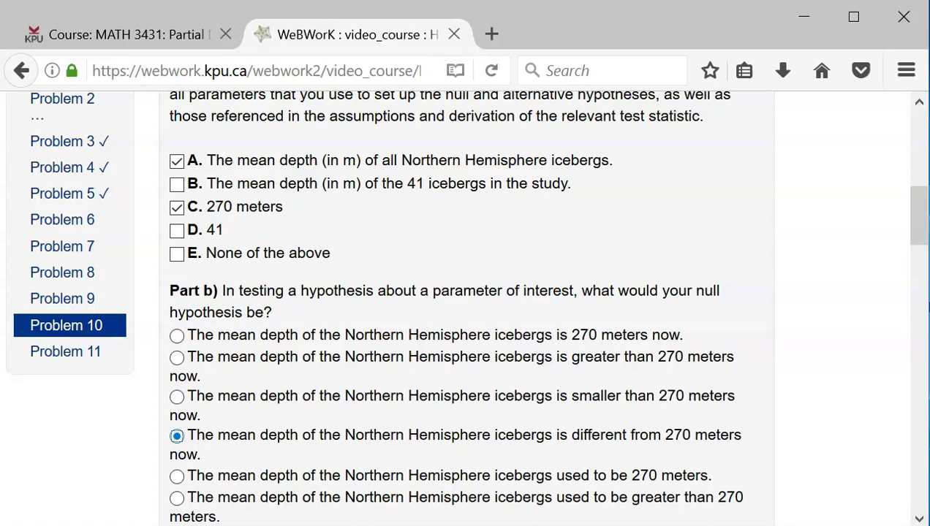